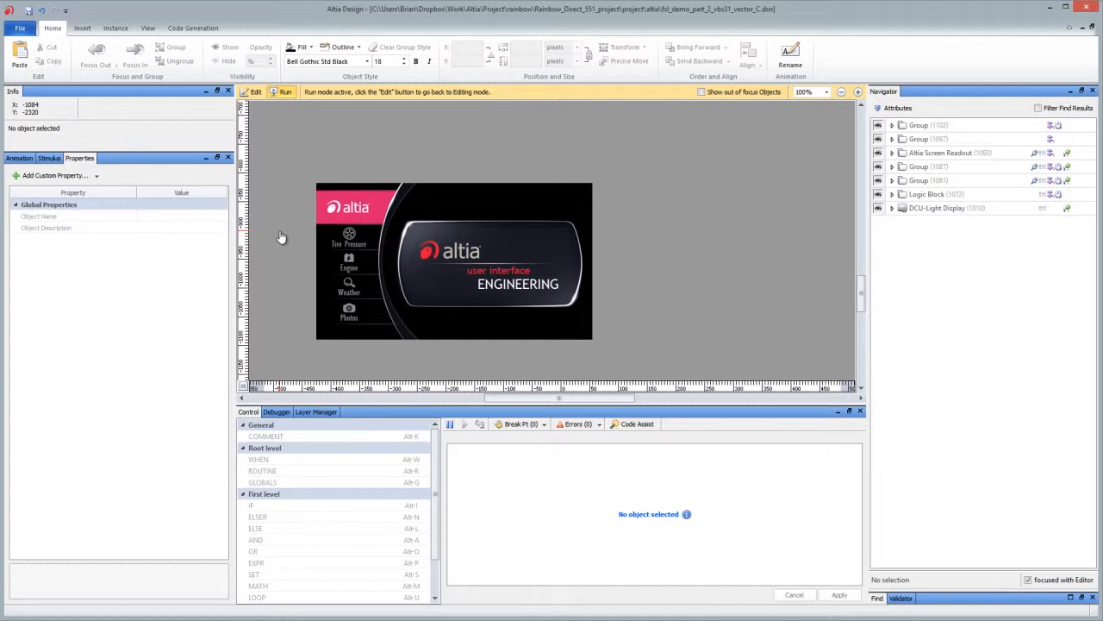
# Step: Return to editing mode, select the DCU-Light Display and show its layers in the Layer Manager and the Navigator
pyautogui.click(256, 91)
pyautogui.click(362, 210)
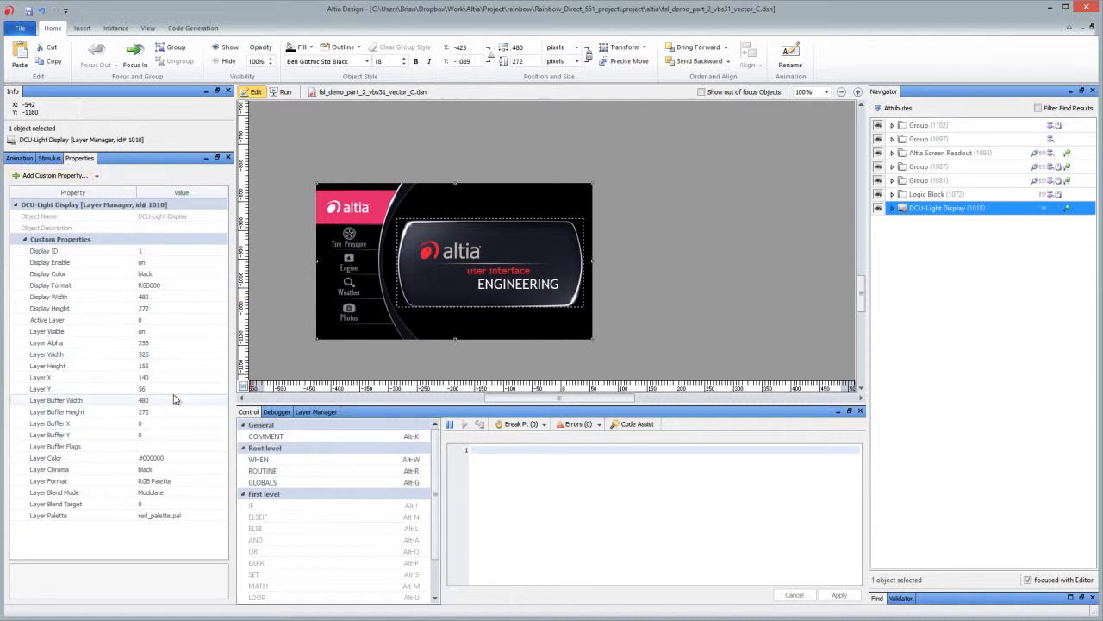
pyautogui.click(316, 412)
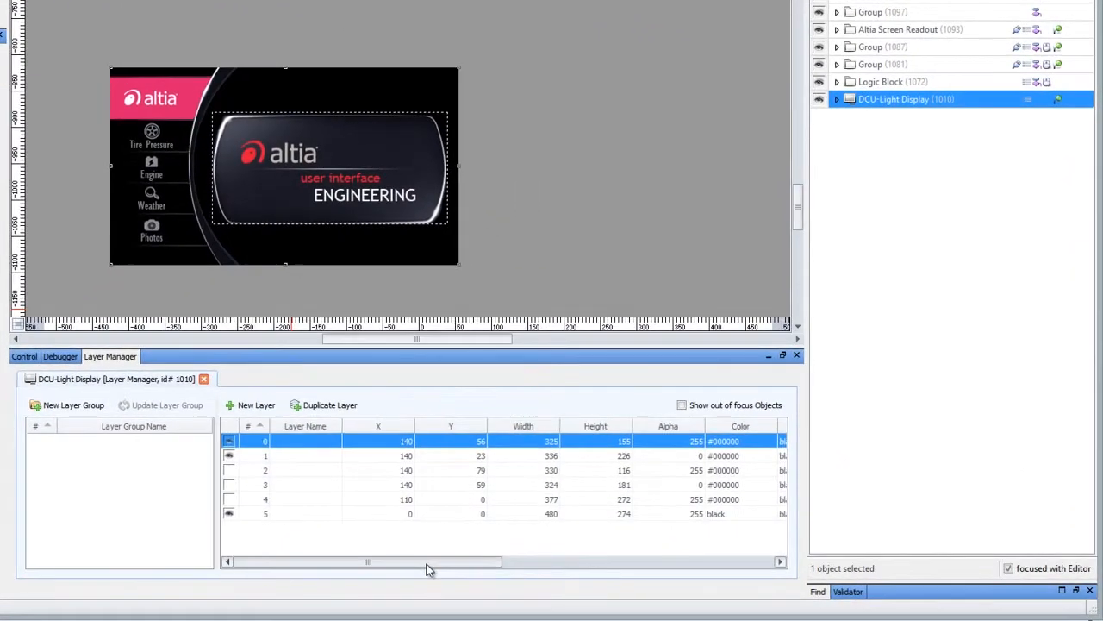
pyautogui.moveTo(426, 564)
pyautogui.mouseDown()
pyautogui.moveTo(752, 580)
pyautogui.moveTo(418, 567)
pyautogui.mouseUp()
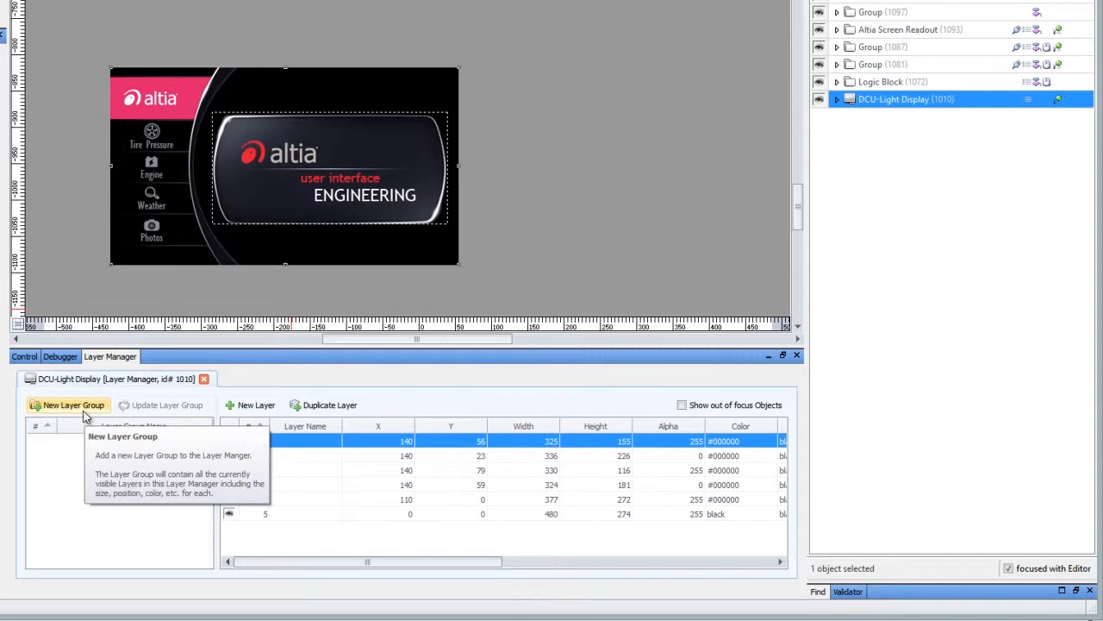
pyautogui.click(836, 100)
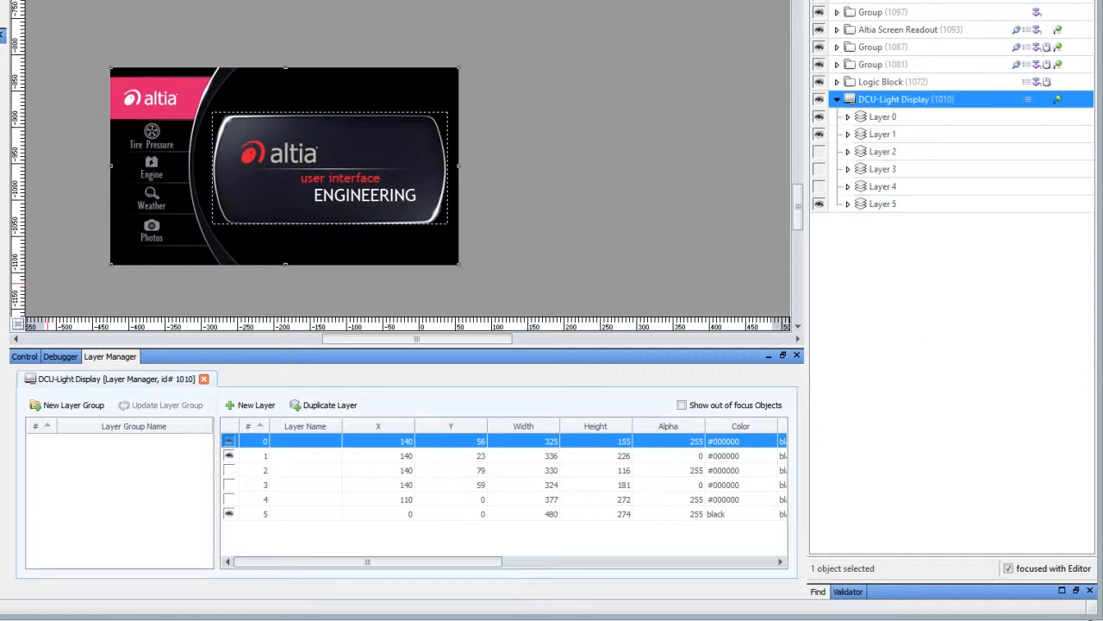
pyautogui.moveTo(948, 189)
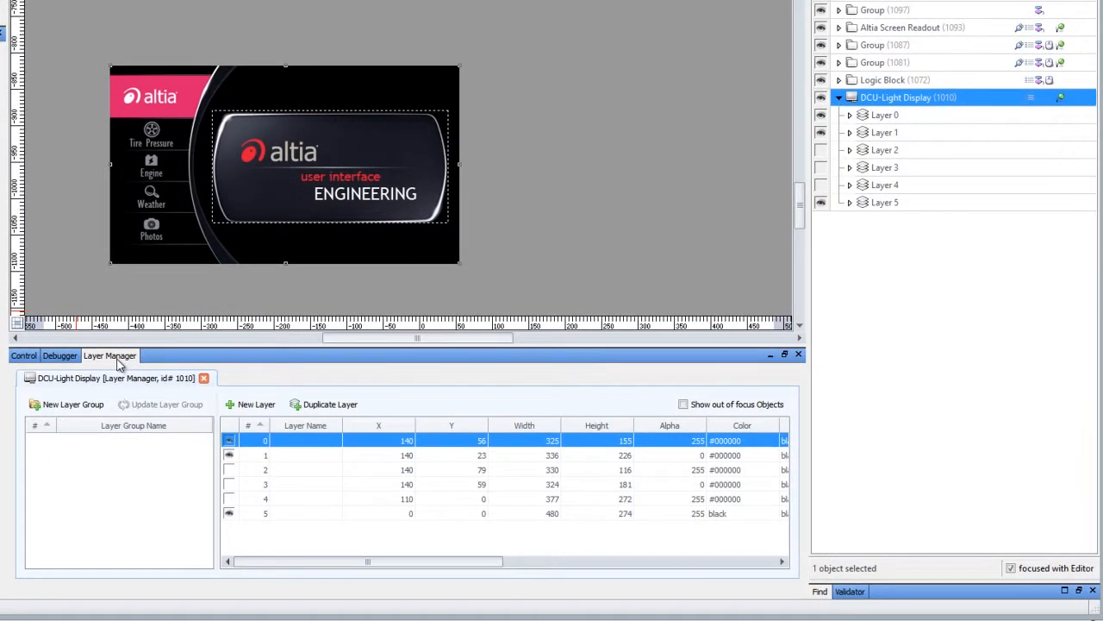
pyautogui.moveTo(872, 101)
# Step: Create a layer group from the visible layers of the home screen and name it Home
pyautogui.click(73, 405)
pyautogui.click(95, 441)
pyautogui.write('Home')
pyautogui.press('Return')
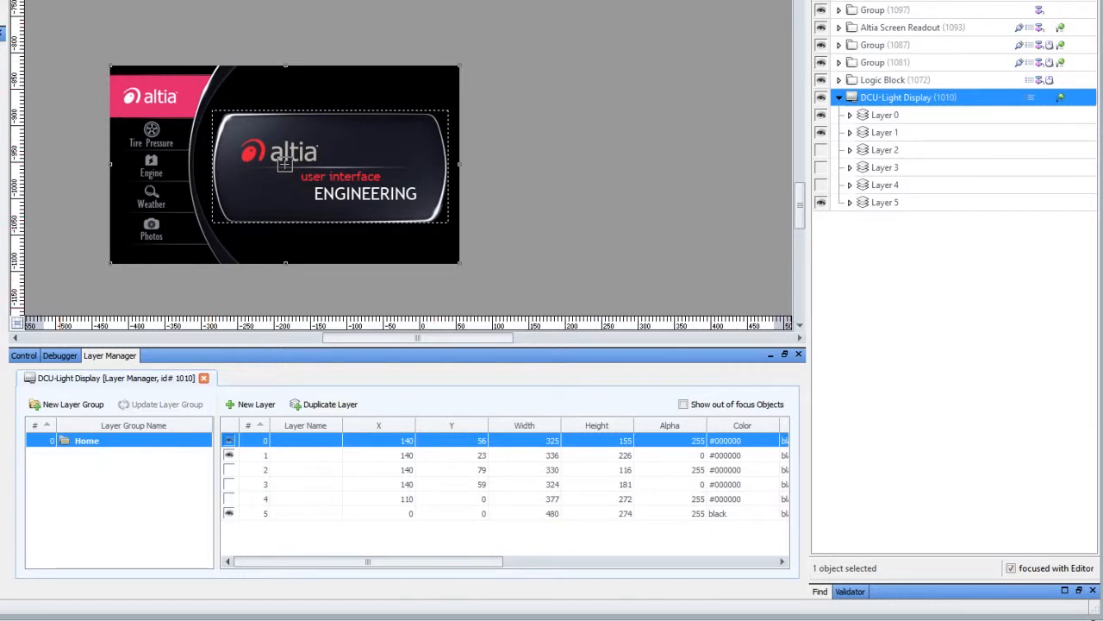
# Step: Show the Tire Pressure screen and save its visible layers as a layer group named Pressure
pyautogui.click(141, 138)
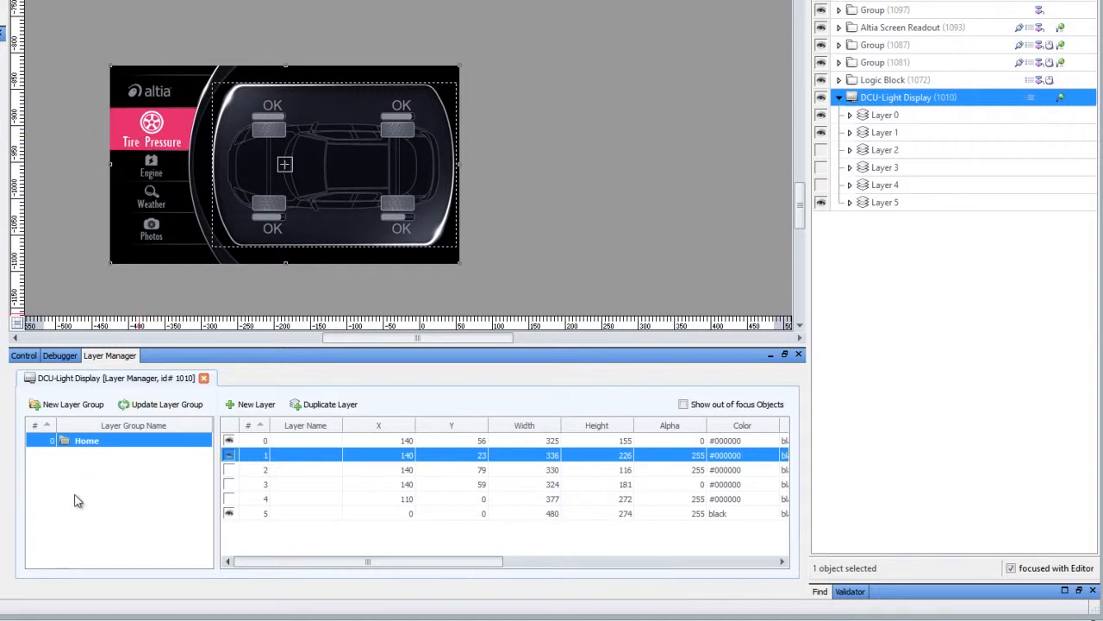
pyautogui.click(87, 402)
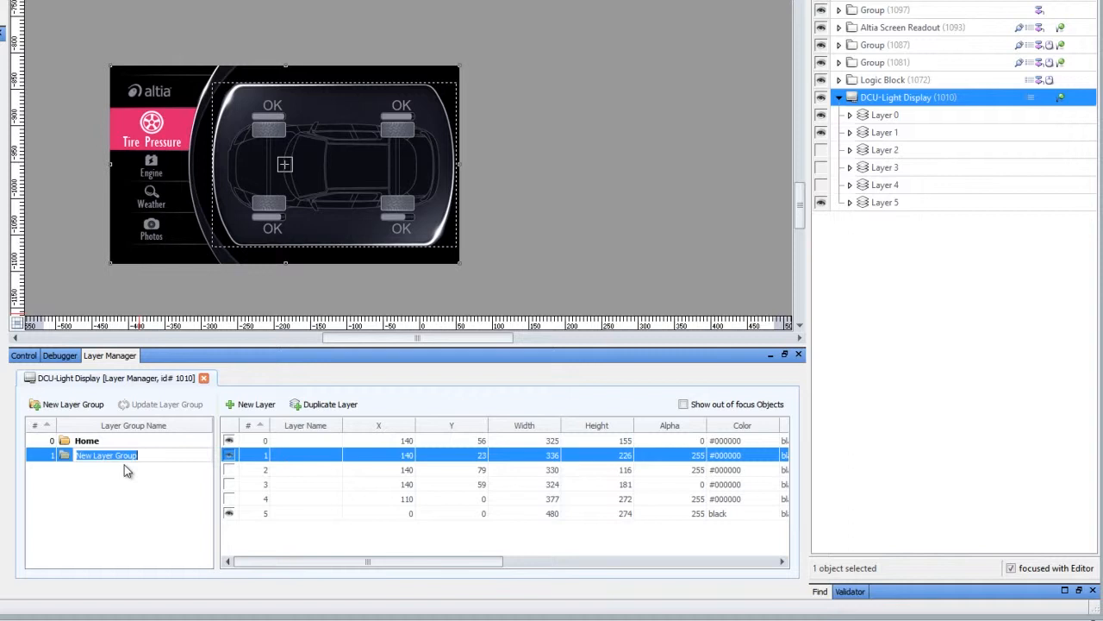
pyautogui.write('Pressure')
pyautogui.press('Return')
# Step: Show the Engine screen and save its visible layers as a layer group named Engine
pyautogui.click(146, 175)
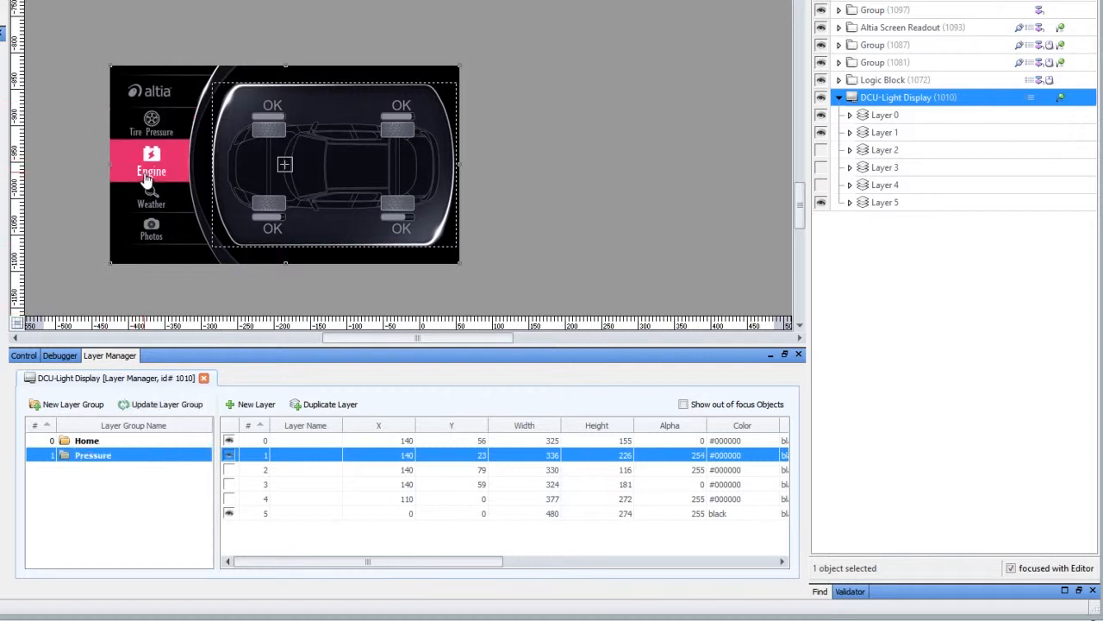
pyautogui.click(87, 404)
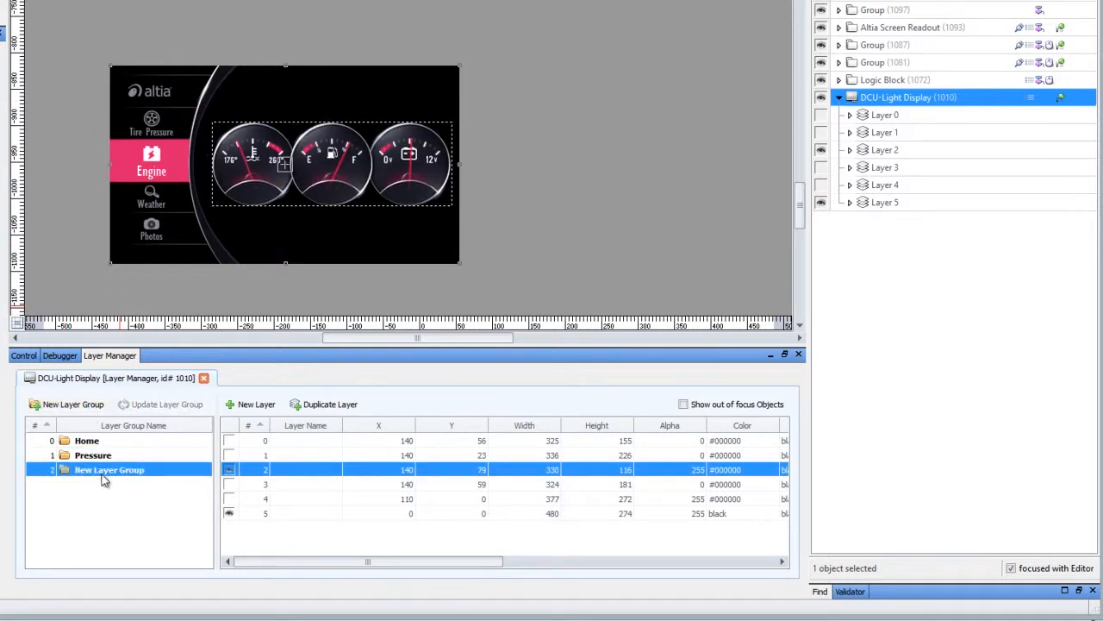
pyautogui.click(107, 474)
pyautogui.write('Engine')
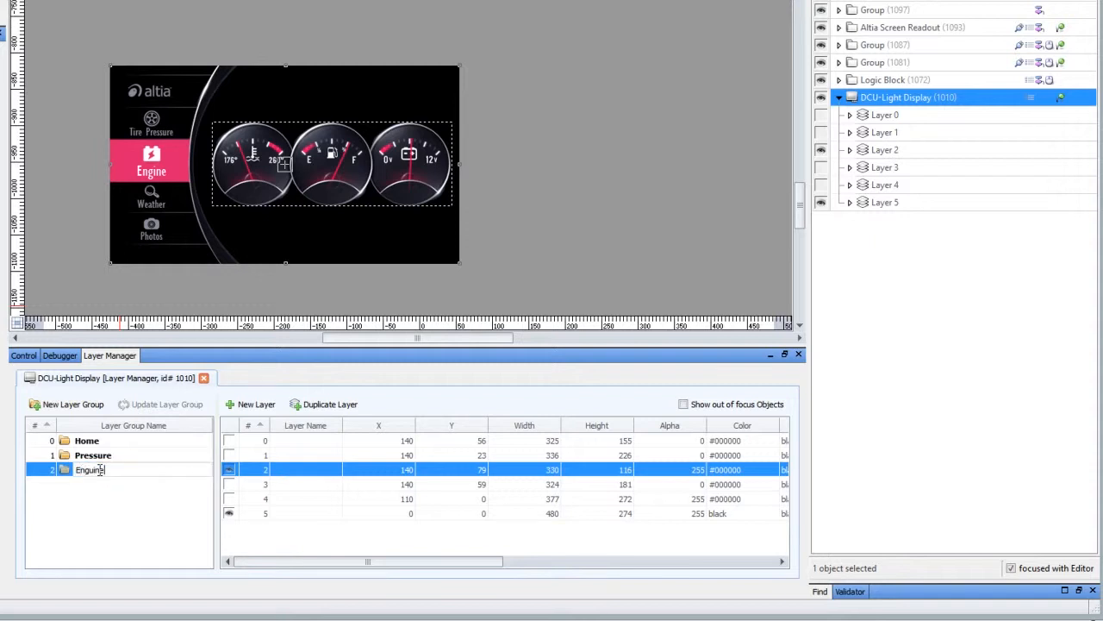
pyautogui.press('Return')
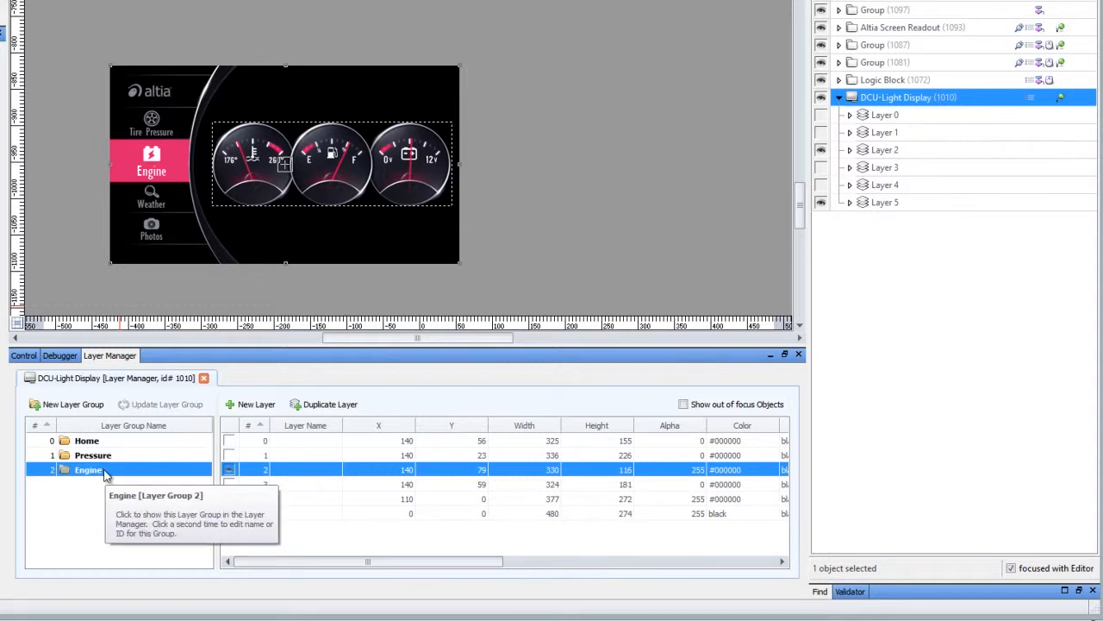
# Step: Show the Weather screen and save its visible layers as a layer group named Weather
pyautogui.click(151, 198)
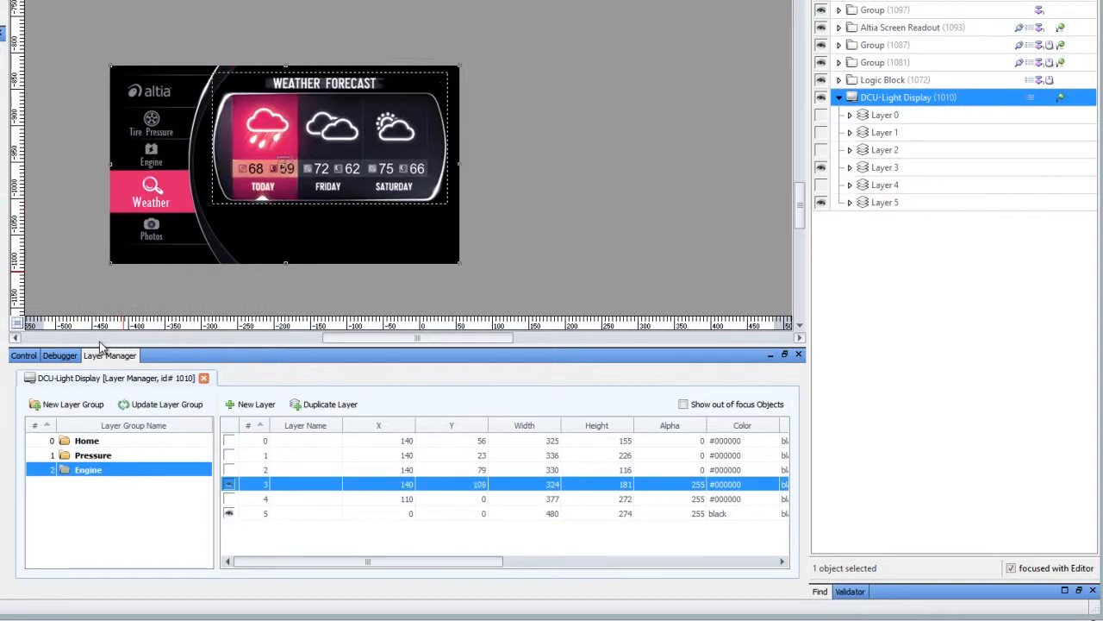
pyautogui.click(56, 405)
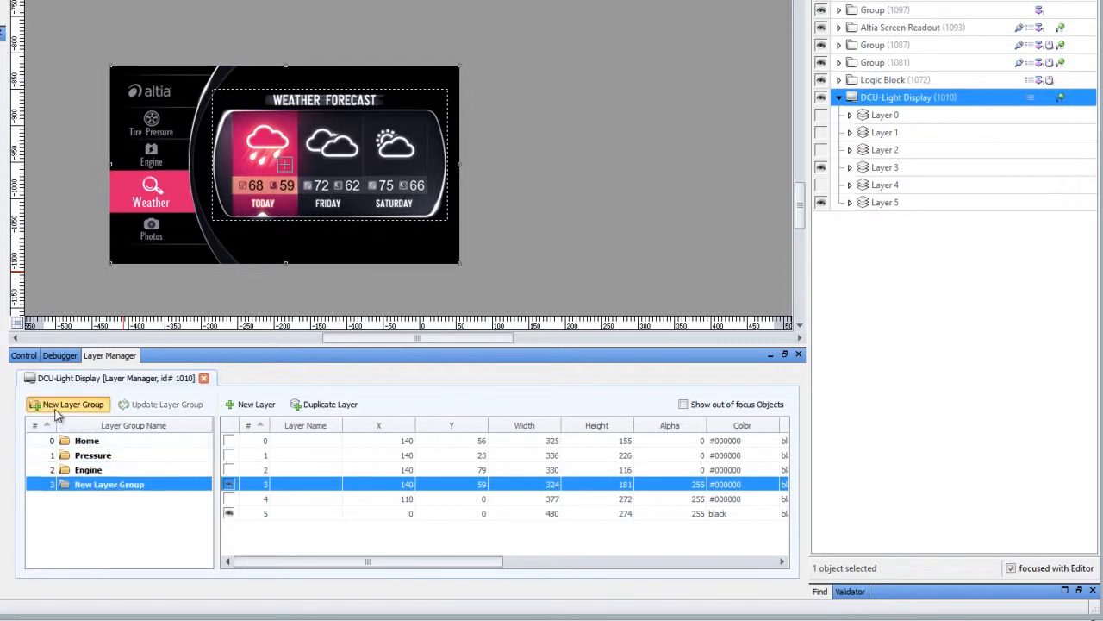
pyautogui.click(95, 485)
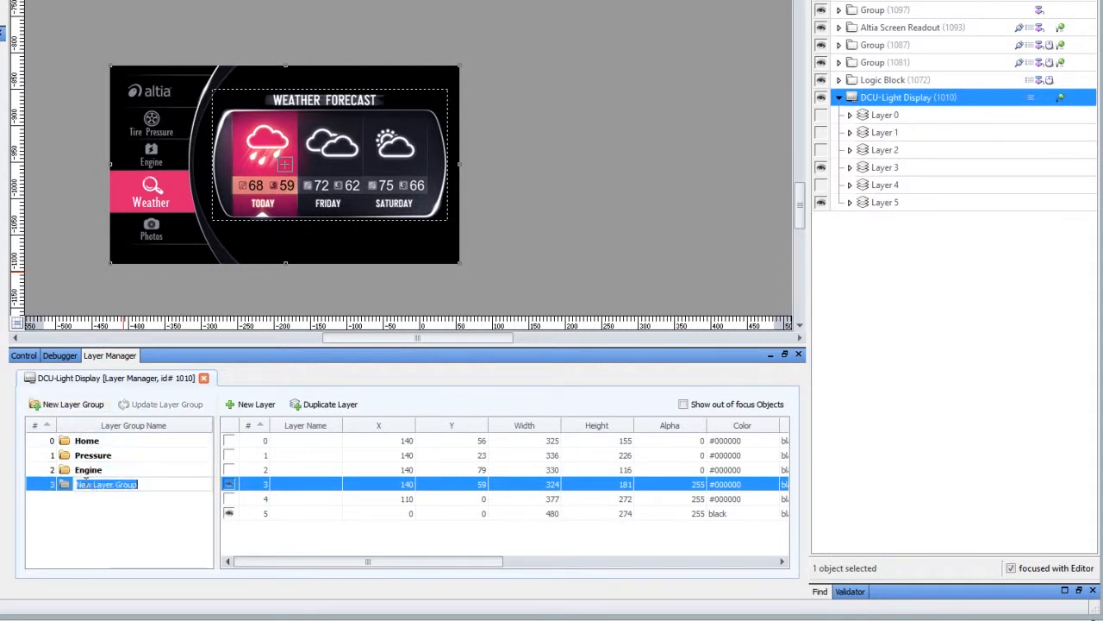
pyautogui.write('Weather')
pyautogui.press('Return')
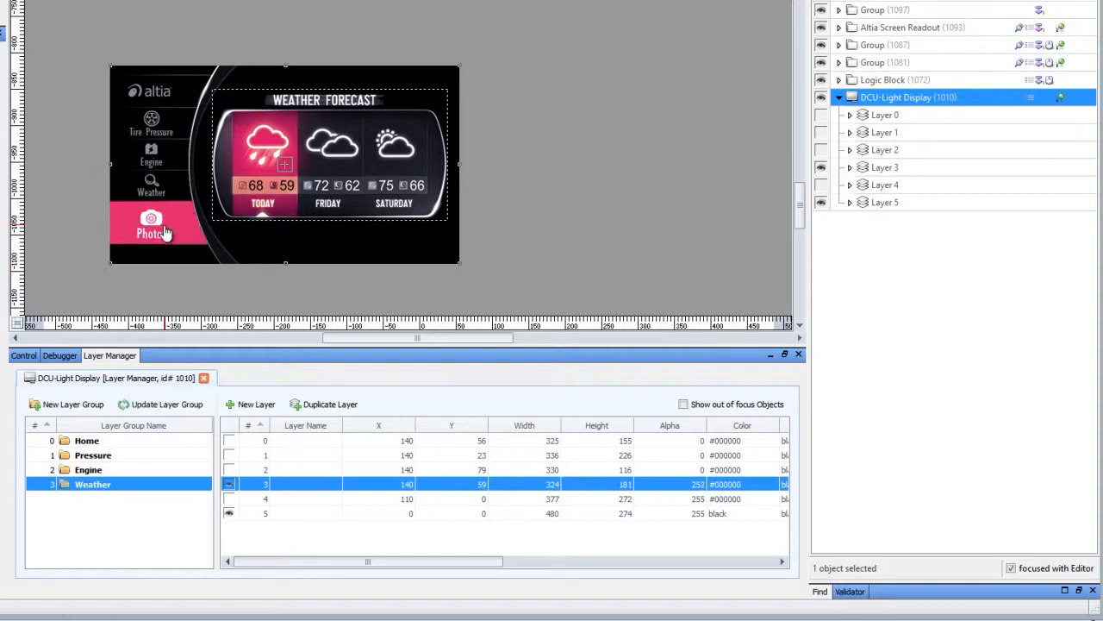
# Step: Save the visible layers of the Photos screen as a layer group named Photos
pyautogui.click(68, 403)
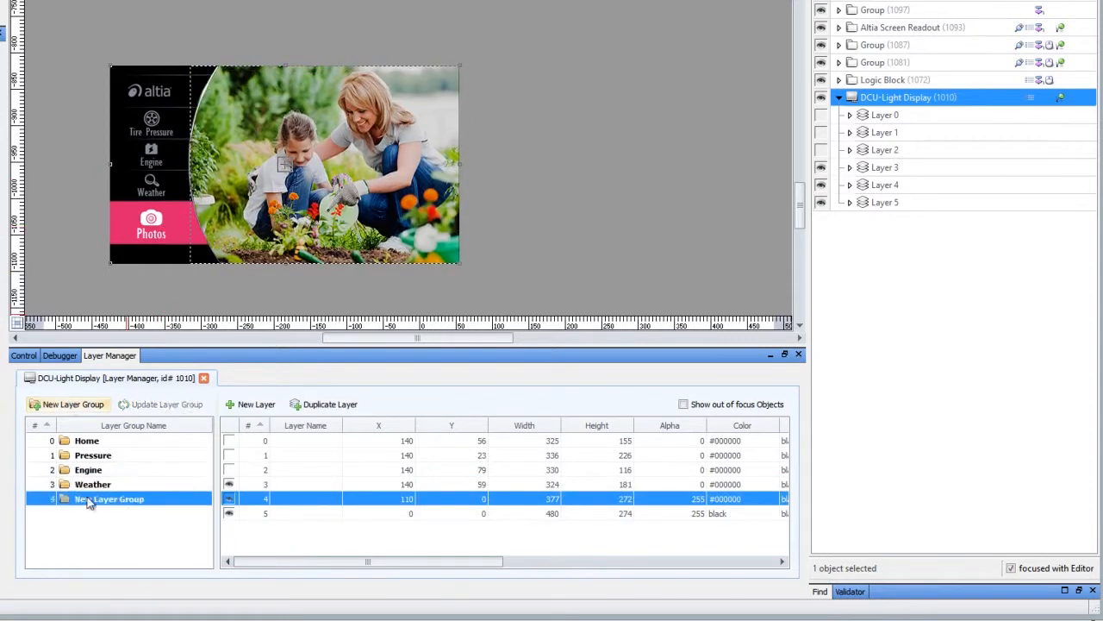
pyautogui.write('Photo')
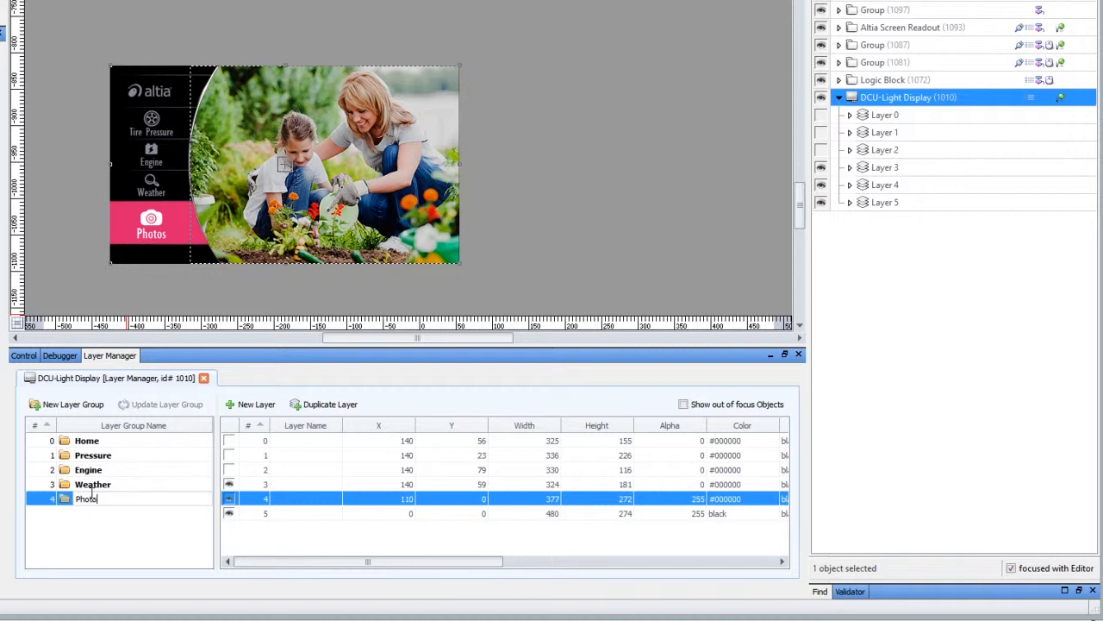
pyautogui.write('s')
pyautogui.press('Return')
# Step: Preview the Home, Pressure, Engine, Weather and Photos layer groups one after another on the display
pyautogui.click(93, 485)
pyautogui.click(95, 470)
pyautogui.click(99, 455)
pyautogui.click(110, 442)
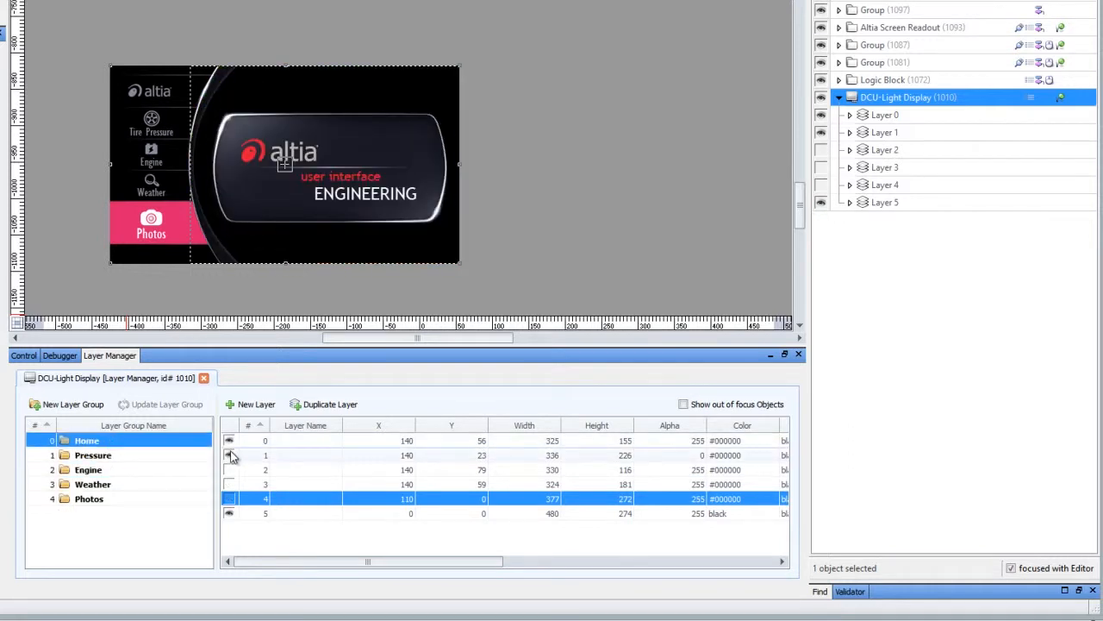
pyautogui.click(95, 470)
pyautogui.click(109, 471)
pyautogui.click(112, 485)
pyautogui.click(112, 499)
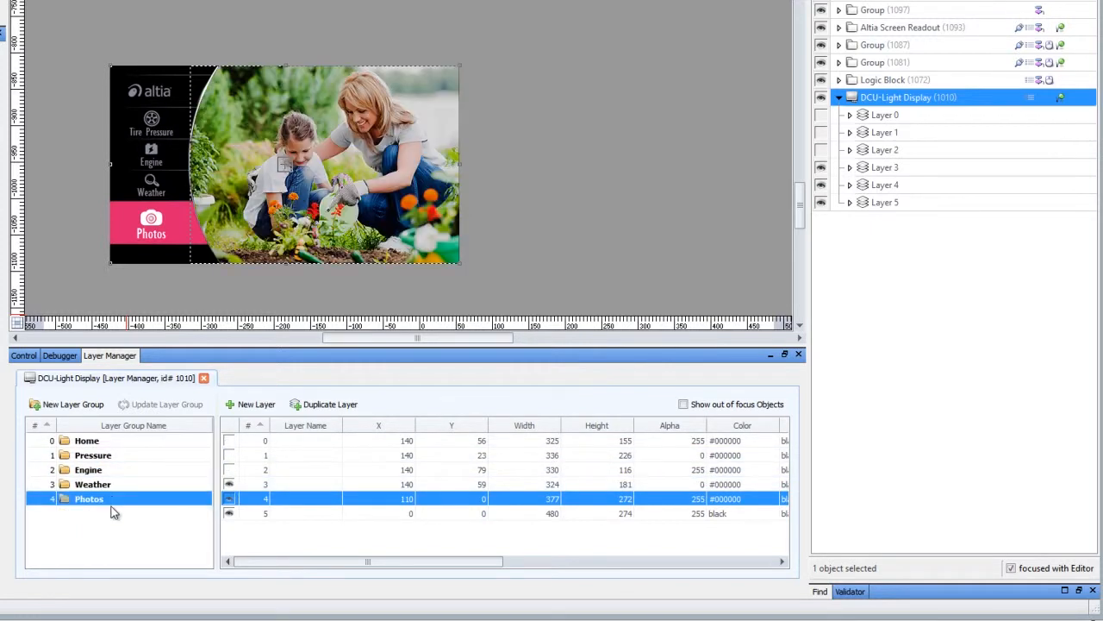
pyautogui.click(113, 485)
pyautogui.click(115, 471)
pyautogui.click(113, 456)
pyautogui.click(112, 442)
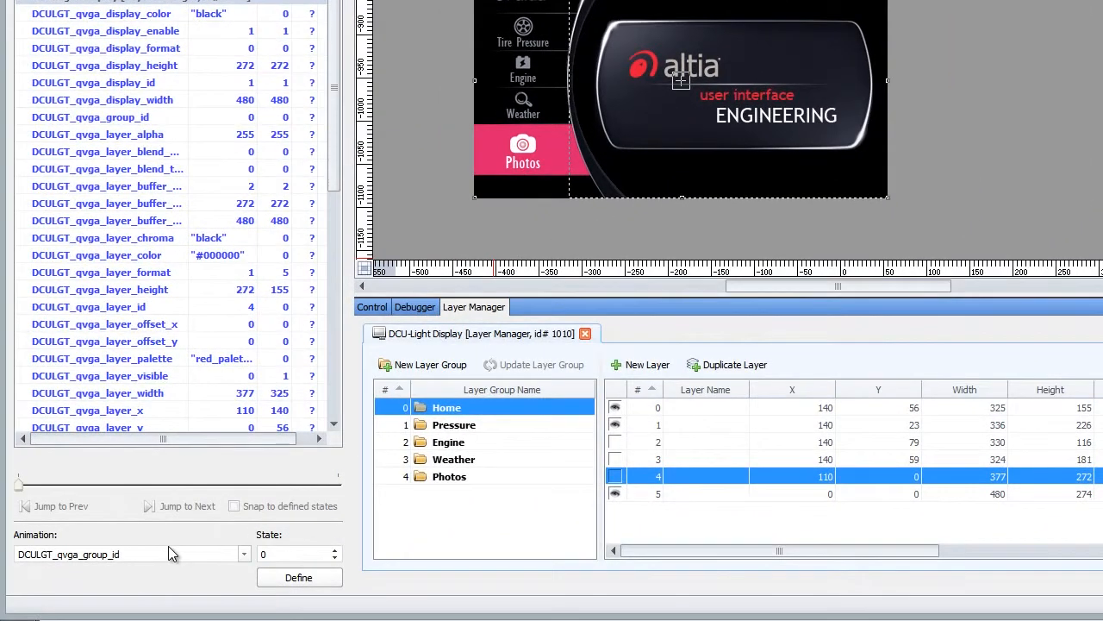
# Step: Run the DCULGT_qvga_group_id animation through states 0 to 4 to check which layer group each state shows
pyautogui.click(273, 554)
pyautogui.press('BackSpace')
pyautogui.write('4')
pyautogui.scroll(-4, 276, 552)
pyautogui.scroll(4, 276, 552)
pyautogui.scroll(-3, 275, 553)
pyautogui.scroll(3, 276, 553)
pyautogui.scroll(-4, 276, 552)
pyautogui.scroll(4, 276, 552)
pyautogui.scroll(-4, 275, 552)
pyautogui.scroll(4, 276, 553)
pyautogui.scroll(-4, 276, 553)
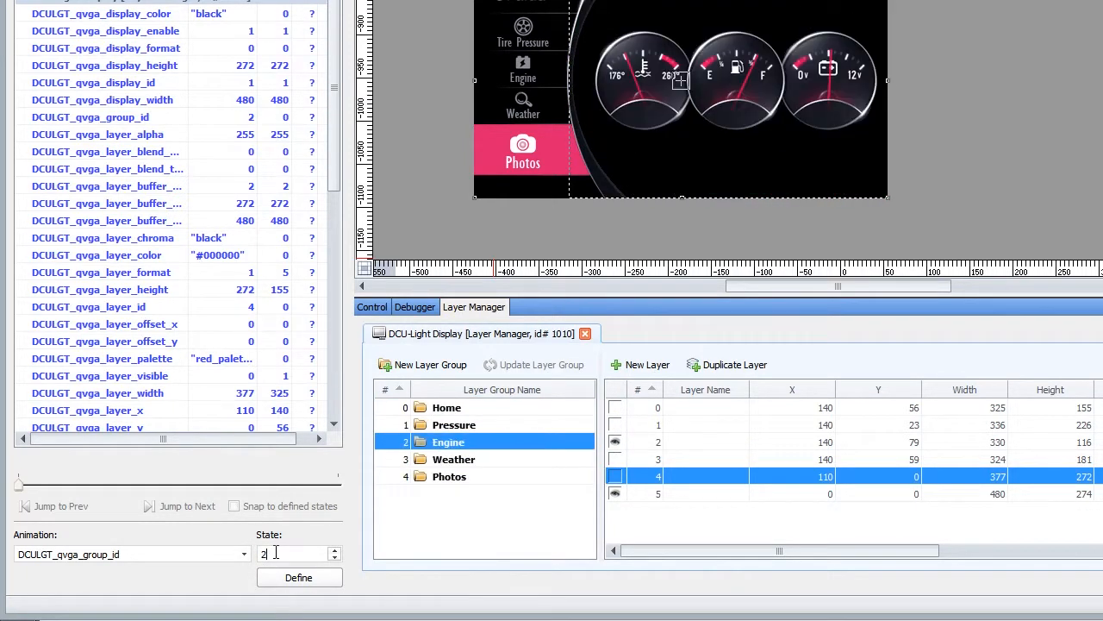
pyautogui.scroll(4, 276, 553)
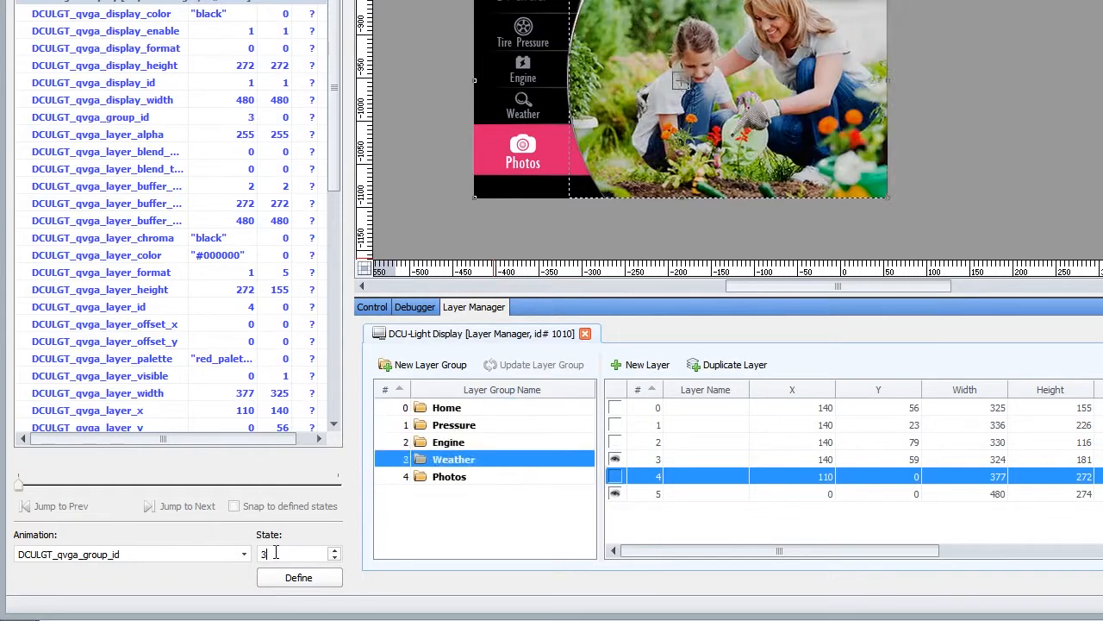
pyautogui.scroll(-4, 275, 552)
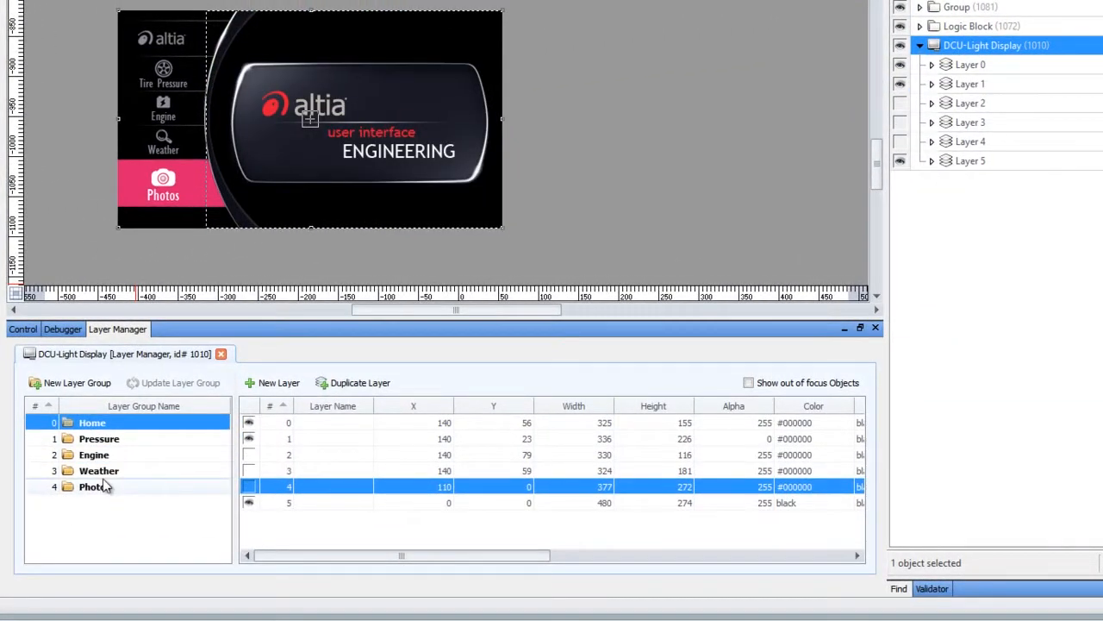
# Step: Duplicate the Home layer group and name the copy Splash
pyautogui.rightClick(107, 423)
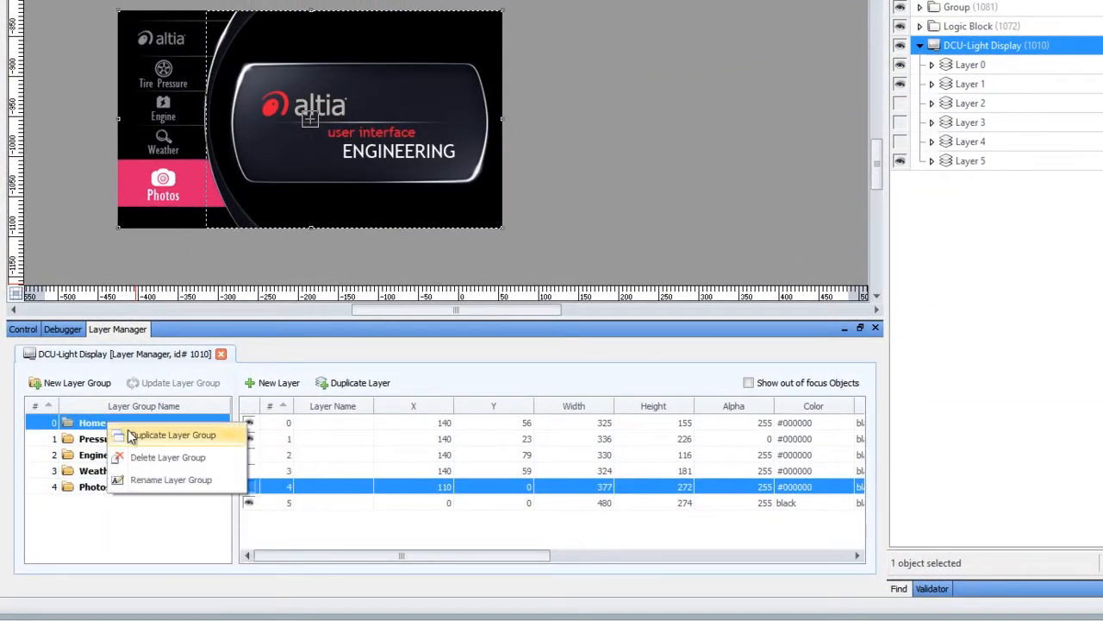
pyautogui.click(131, 436)
pyautogui.click(102, 504)
pyautogui.write('Splash')
pyautogui.press('Return')
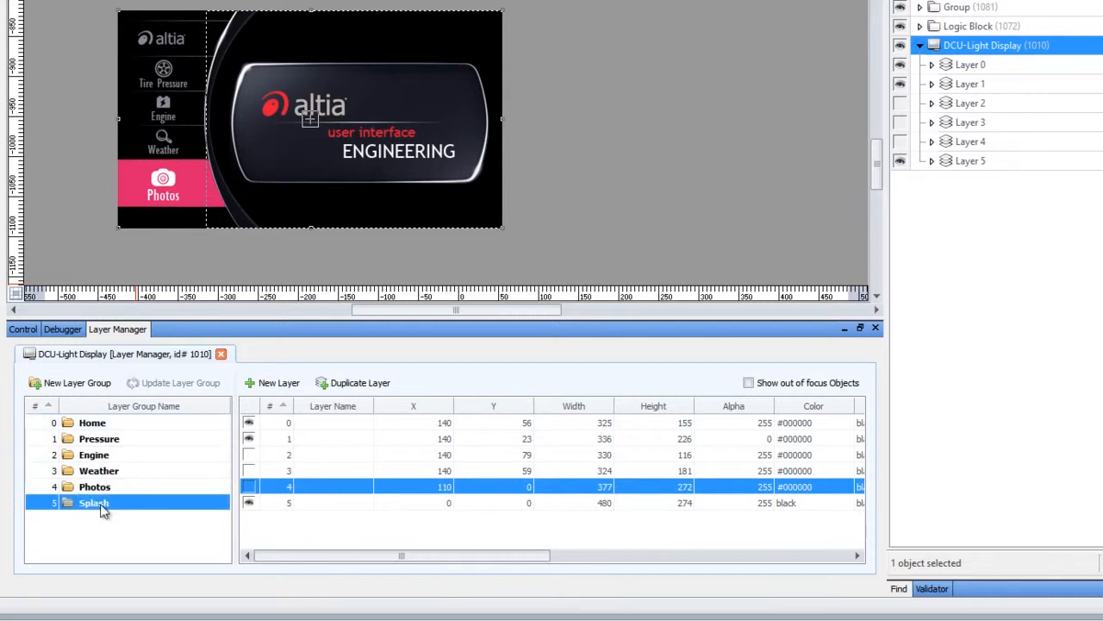
# Step: Hide layers 1 and 5 for the Splash group and set layer 0's X position to 82
pyautogui.click(249, 438)
pyautogui.click(250, 503)
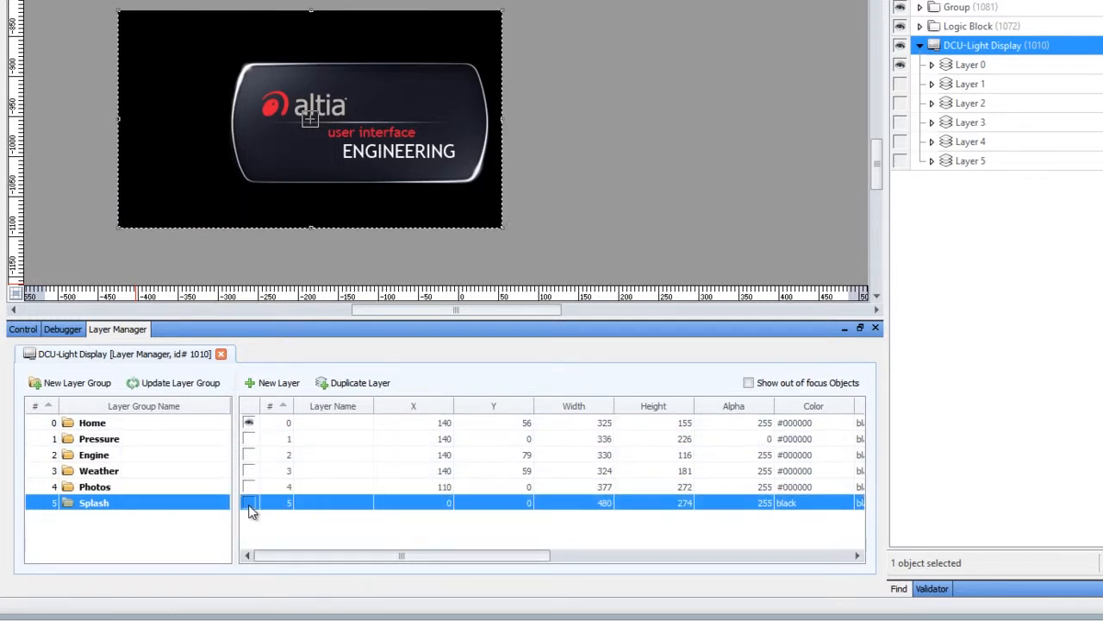
pyautogui.click(428, 422)
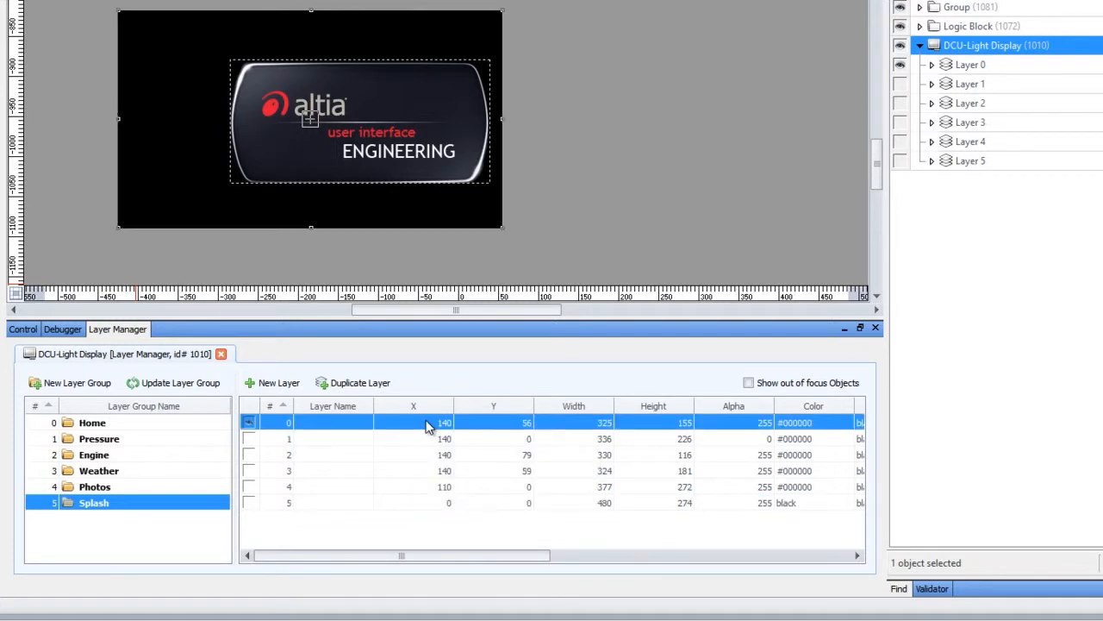
pyautogui.doubleClick(433, 423)
pyautogui.scroll(-17, 433, 422)
pyautogui.scroll(-20, 433, 423)
pyautogui.scroll(-9, 428, 423)
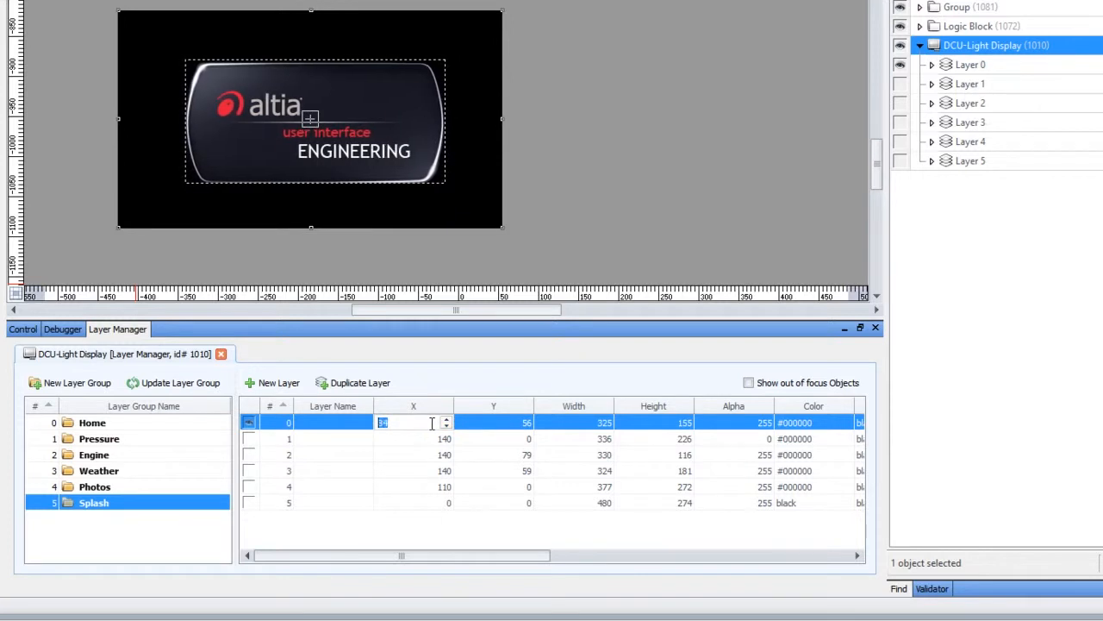
pyautogui.scroll(-2, 432, 422)
# Step: Set layer 0's Y position to 54 and update the Splash layer group with the changes
pyautogui.doubleClick(505, 422)
pyautogui.scroll(-2, 501, 420)
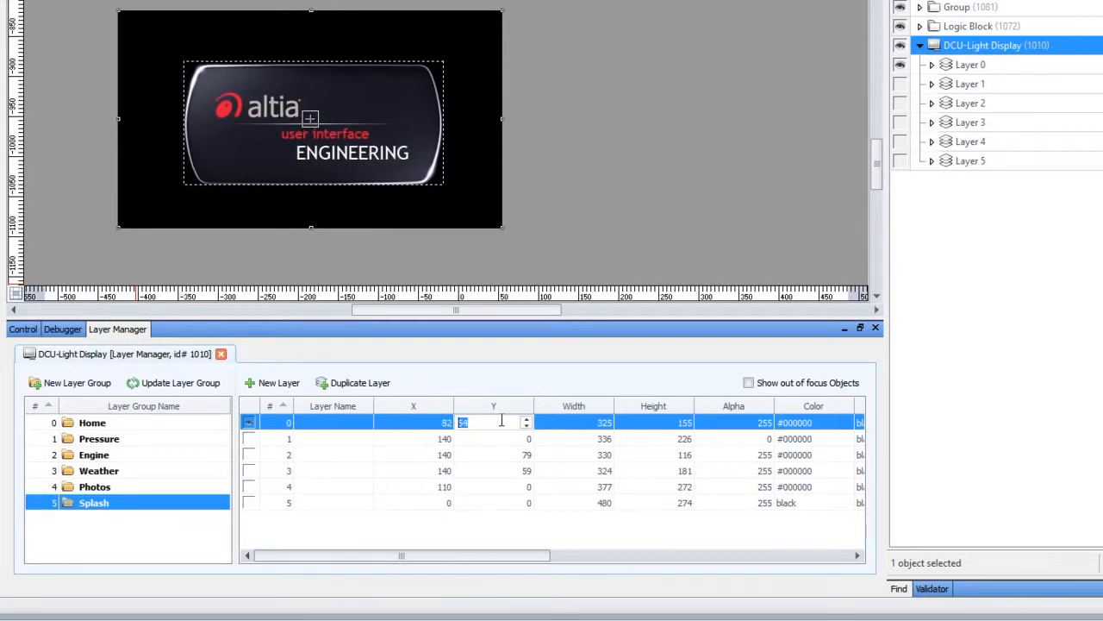
pyautogui.click(158, 384)
# Step: Switch between the Splash, Home and other layer groups to compare their layer visibility and positions
pyautogui.click(101, 486)
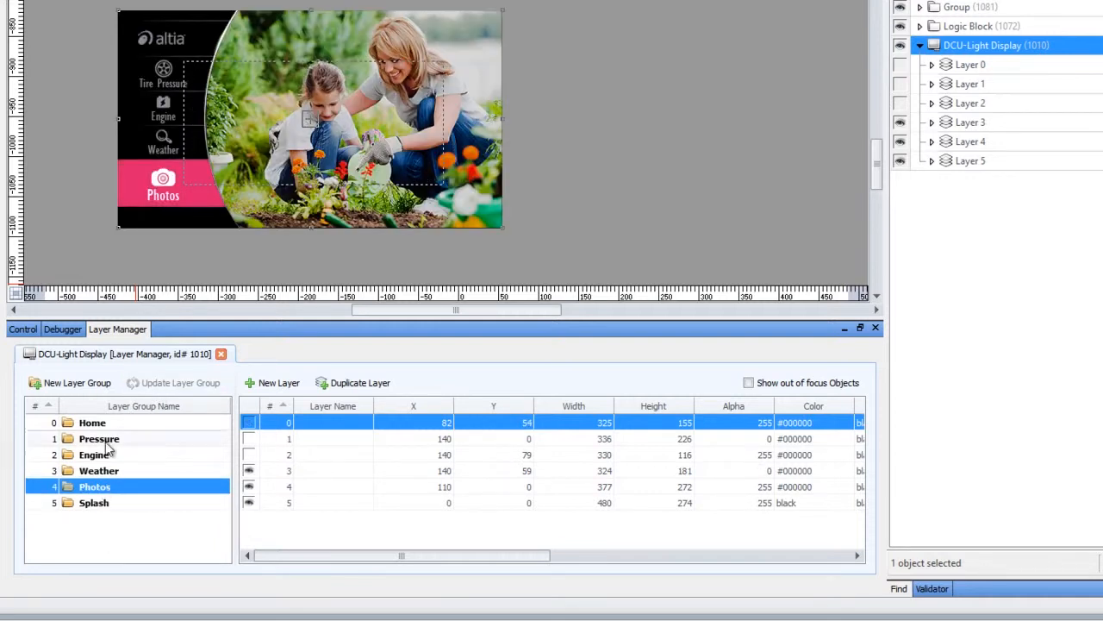
pyautogui.click(101, 424)
pyautogui.click(106, 503)
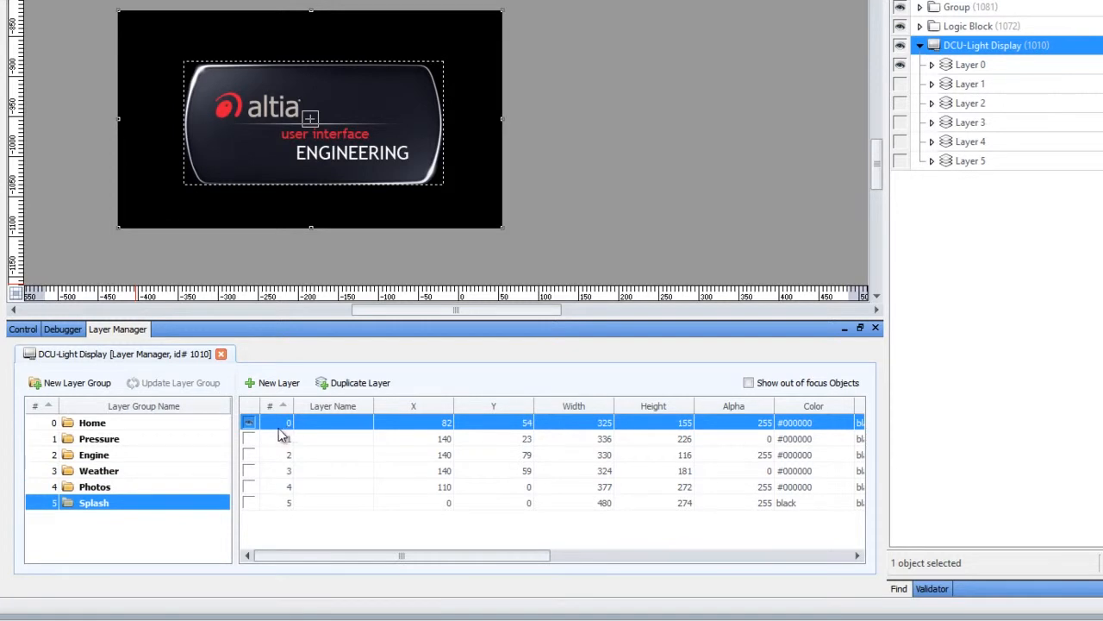
pyautogui.click(149, 424)
pyautogui.click(99, 505)
pyautogui.click(97, 487)
pyautogui.click(95, 470)
pyautogui.click(97, 440)
pyautogui.click(111, 426)
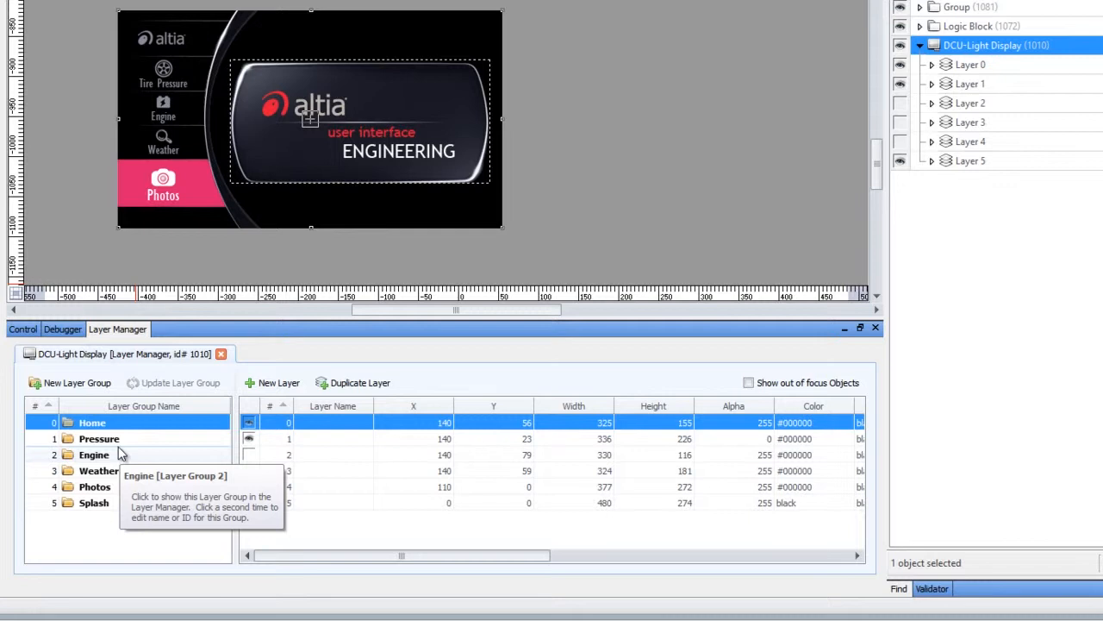
# Step: Show the Splash layer group, fade layer 0's alpha down and restore it to 255
pyautogui.click(127, 504)
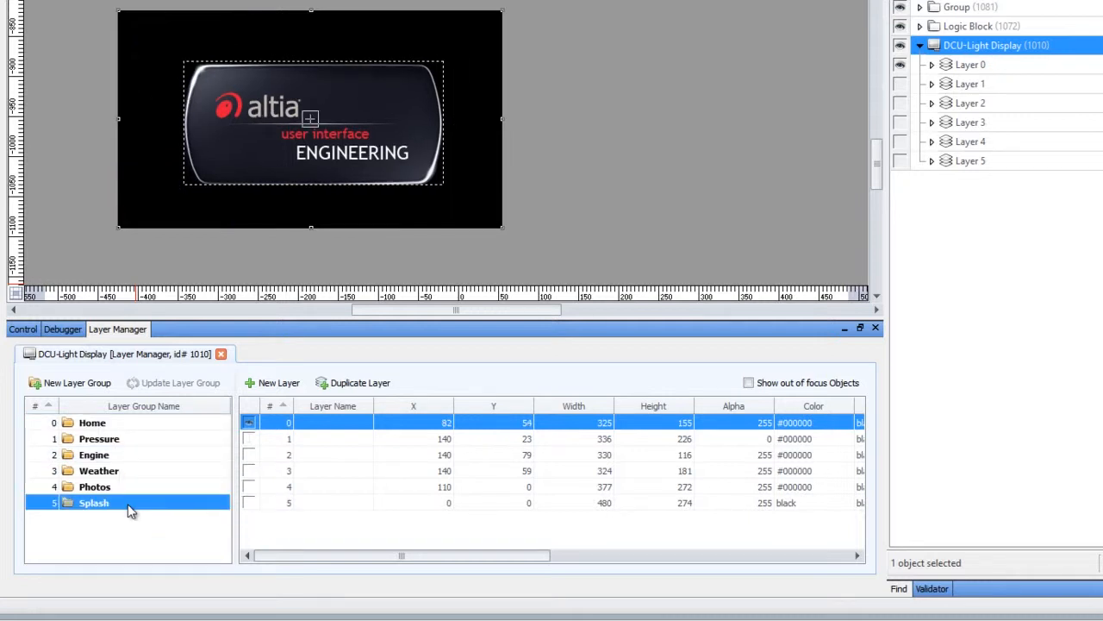
pyautogui.click(765, 423)
pyautogui.scroll(-6, 741, 419)
pyautogui.scroll(-20, 733, 419)
pyautogui.scroll(-20, 734, 419)
pyautogui.scroll(-20, 734, 419)
pyautogui.scroll(20, 734, 419)
pyautogui.scroll(20, 733, 419)
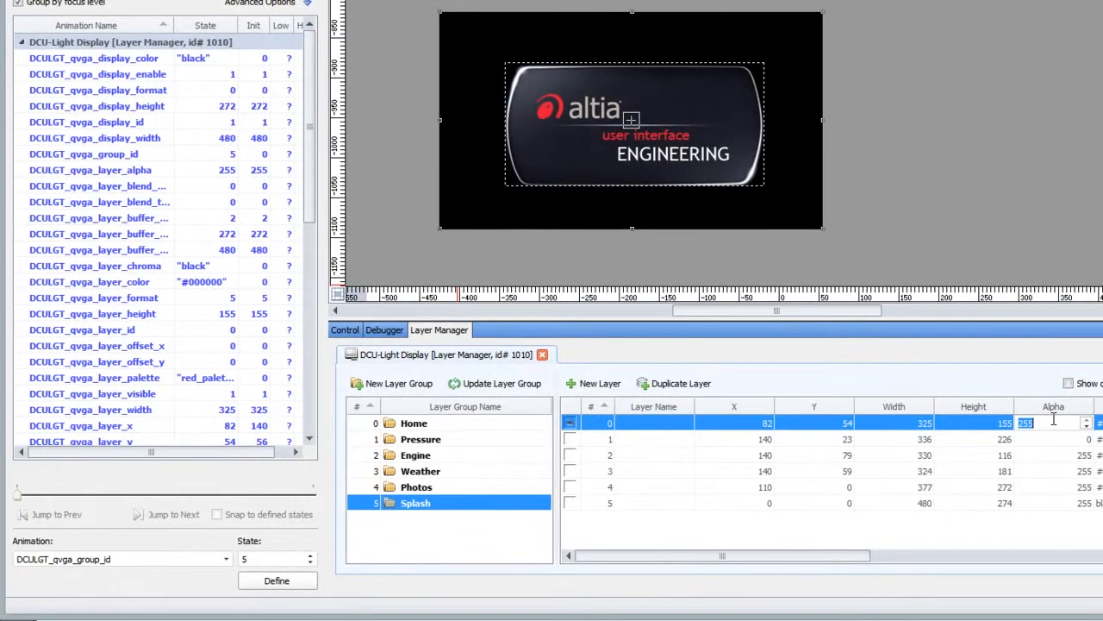
# Step: Set the DCULGT_qvga_group_id animation state to 0 to show the Home layer group
pyautogui.click(266, 562)
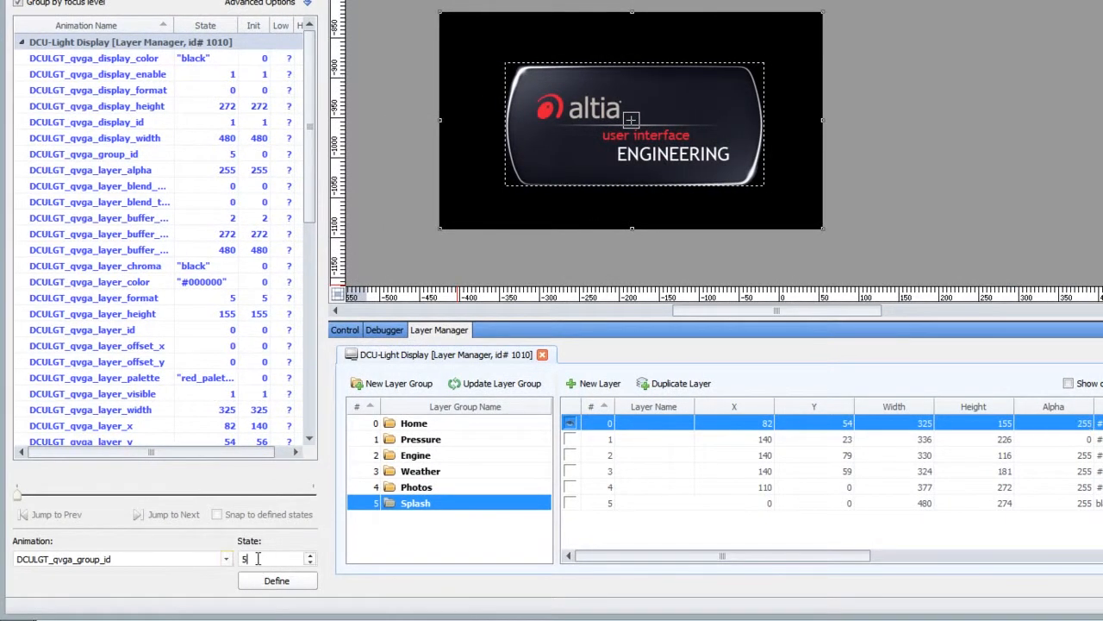
pyautogui.write('0')
pyautogui.press('Return')
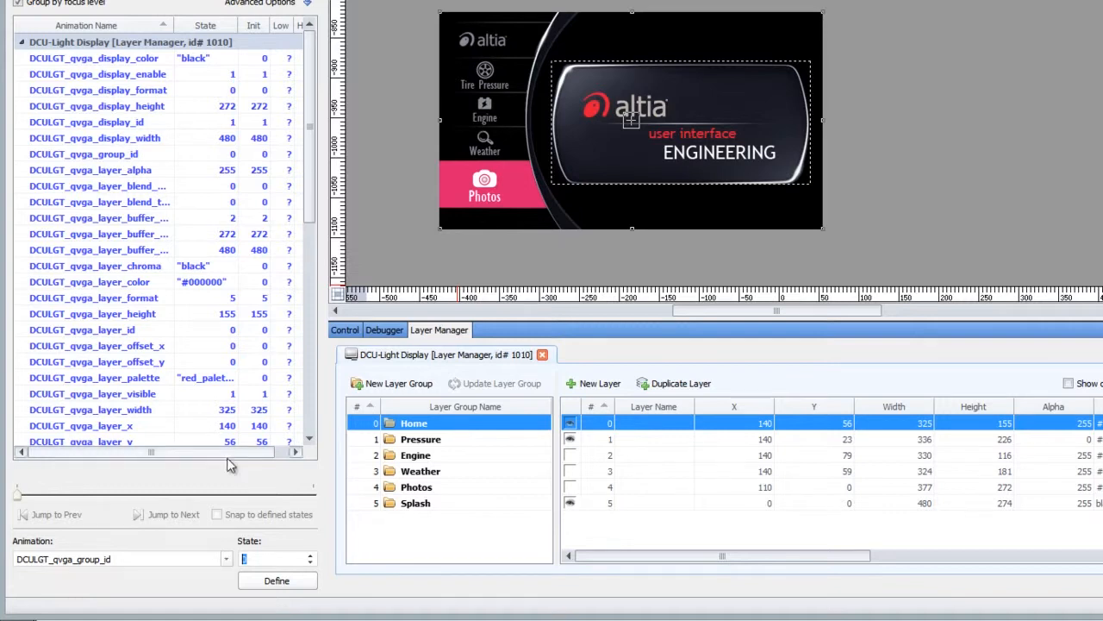
# Step: Show each layer group from Pressure to Splash, and return through Engine and Pressure to Home, checking the group_id animation state
pyautogui.click(498, 445)
pyautogui.click(490, 458)
pyautogui.click(491, 470)
pyautogui.click(492, 485)
pyautogui.click(495, 503)
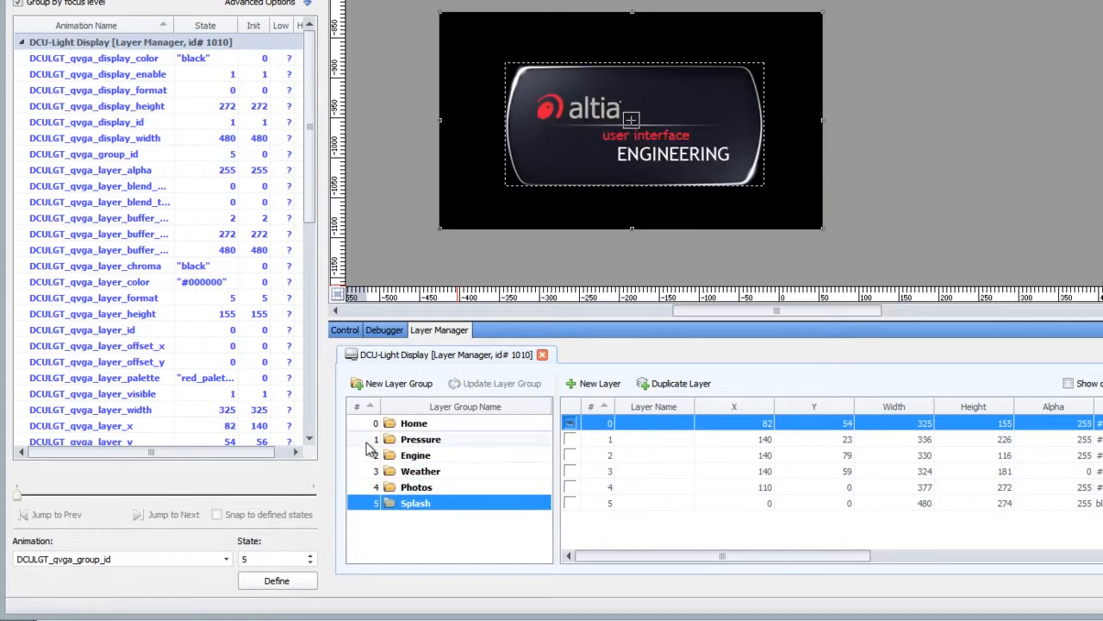
pyautogui.click(476, 455)
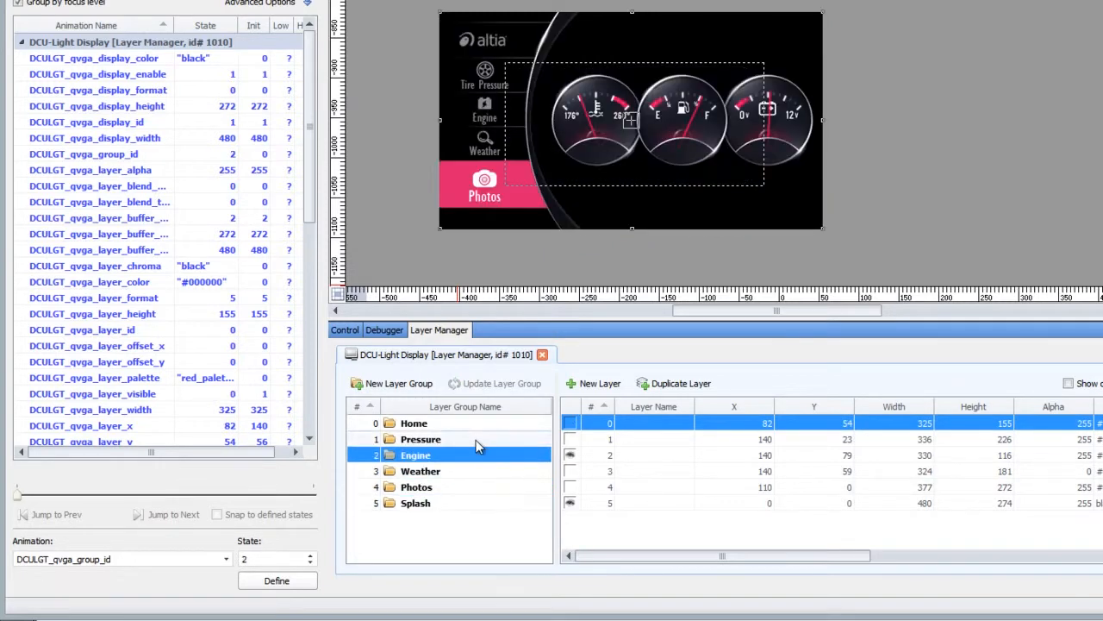
pyautogui.click(475, 439)
pyautogui.click(479, 426)
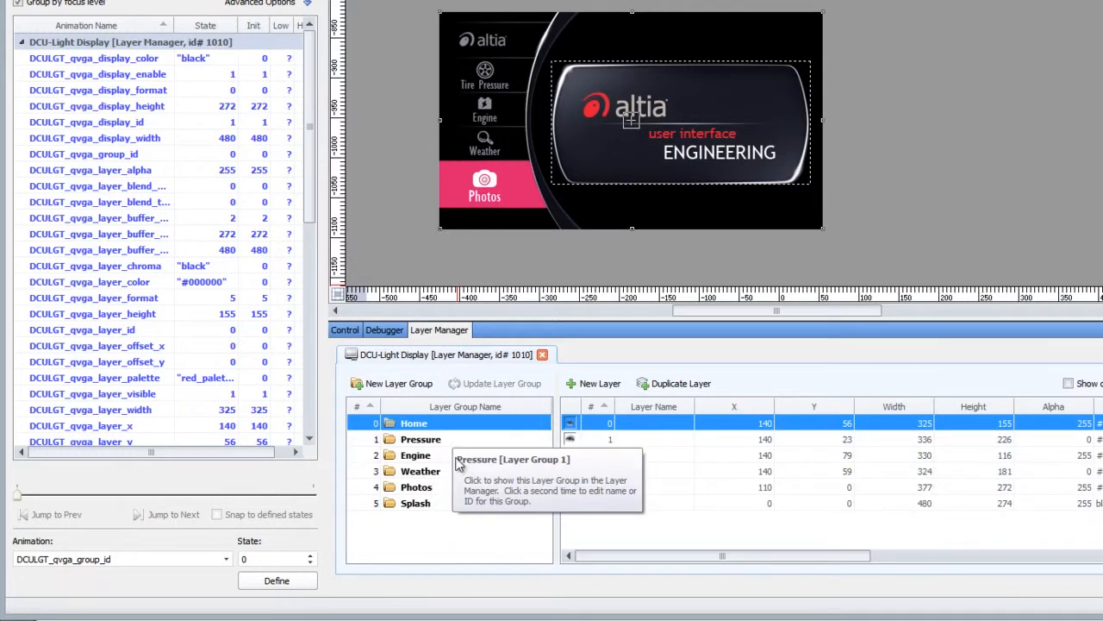
# Step: Examine the buffer, palette and format properties of the layers in the Home group
pyautogui.moveTo(841, 557); pyautogui.dragTo(718, 607)
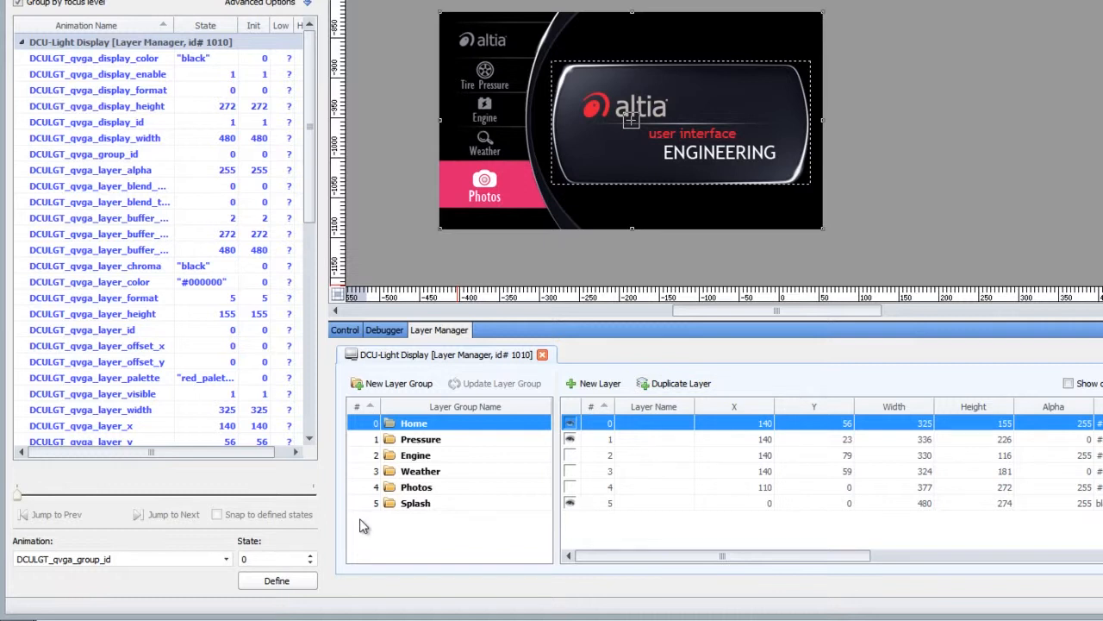
pyautogui.moveTo(767, 560); pyautogui.dragTo(1102, 558)
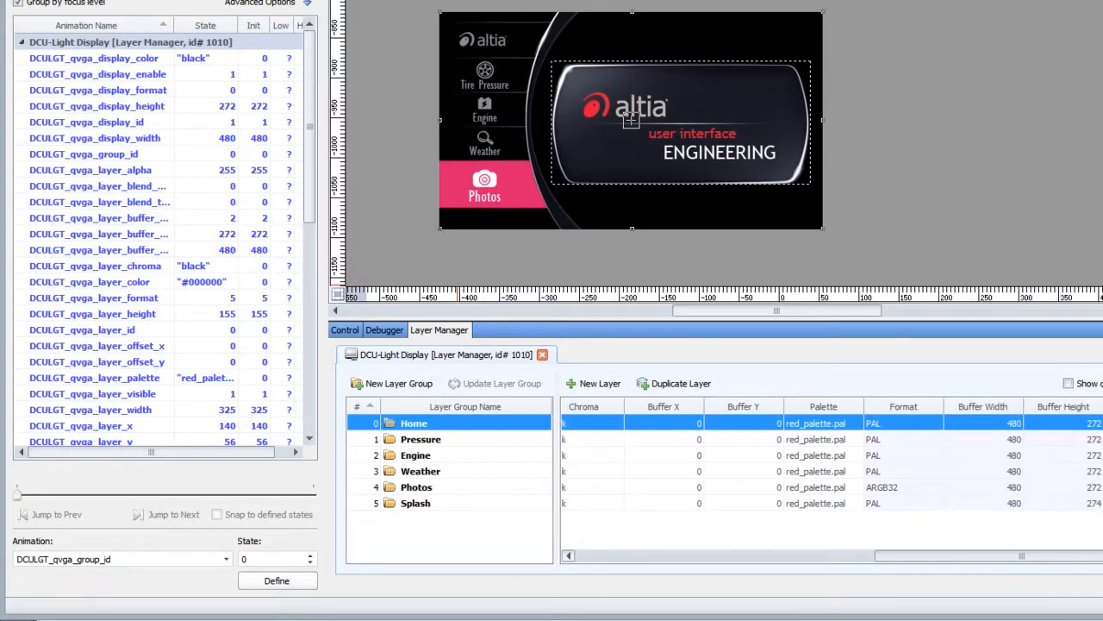
pyautogui.click(776, 557)
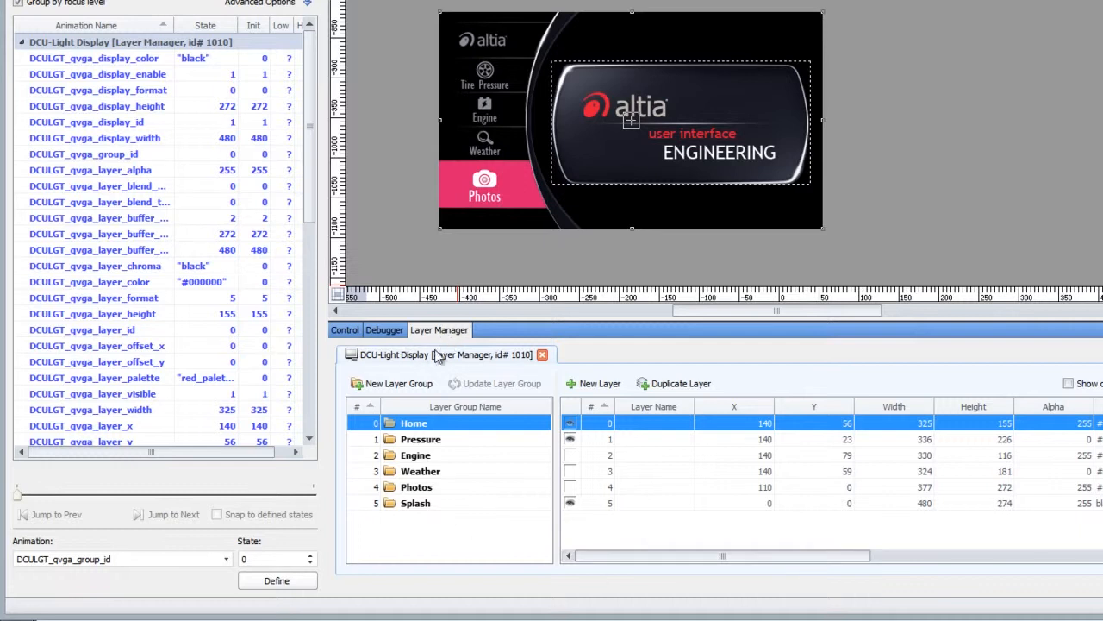
# Step: Preview the Pressure through Splash layer groups in order, and repeat the full sequence from Home to Splash
pyautogui.click(470, 442)
pyautogui.click(472, 456)
pyautogui.click(472, 471)
pyautogui.click(473, 487)
pyautogui.click(473, 502)
pyautogui.click(459, 423)
pyautogui.click(462, 440)
pyautogui.click(466, 455)
pyautogui.click(468, 471)
pyautogui.click(470, 489)
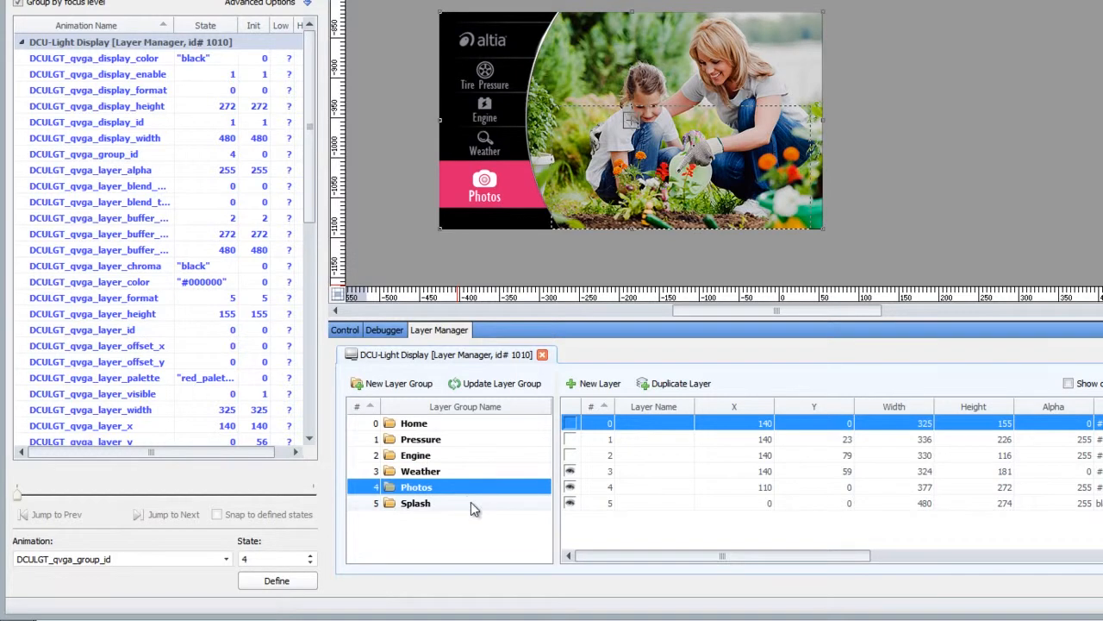
pyautogui.click(471, 504)
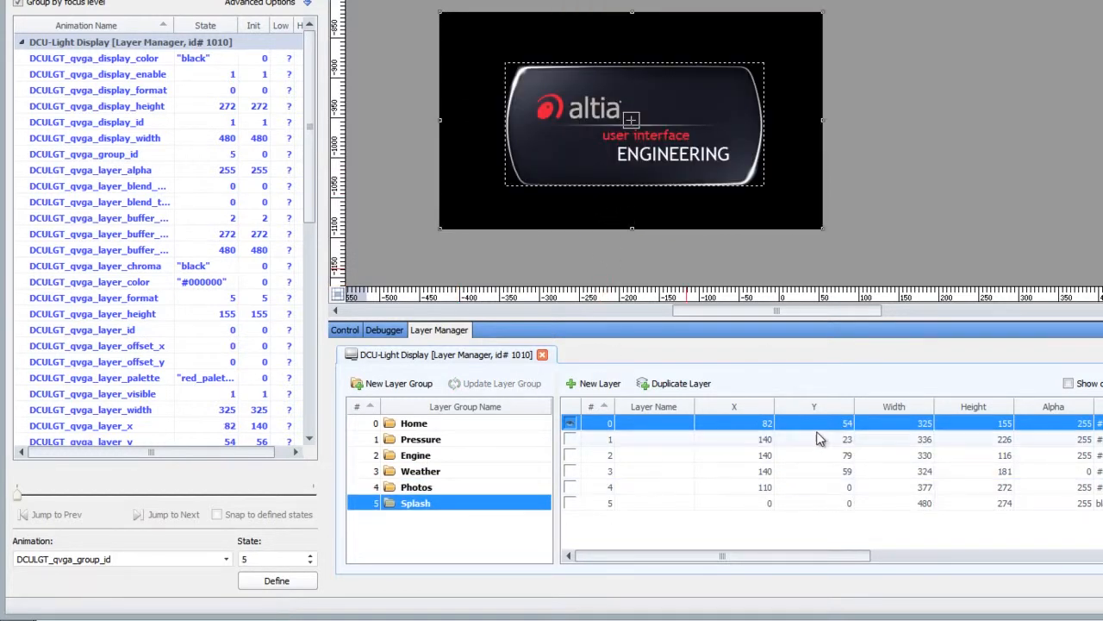
# Step: Compare the Home and Splash layer groups, and preview the Engine, Pressure and Weather screens
pyautogui.click(489, 426)
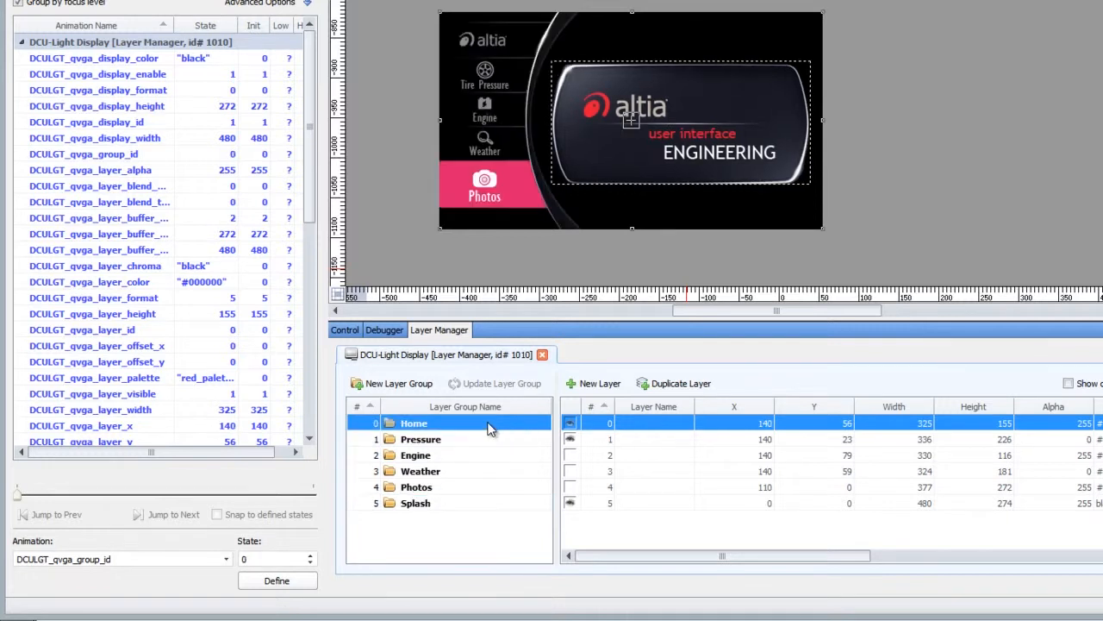
pyautogui.click(480, 506)
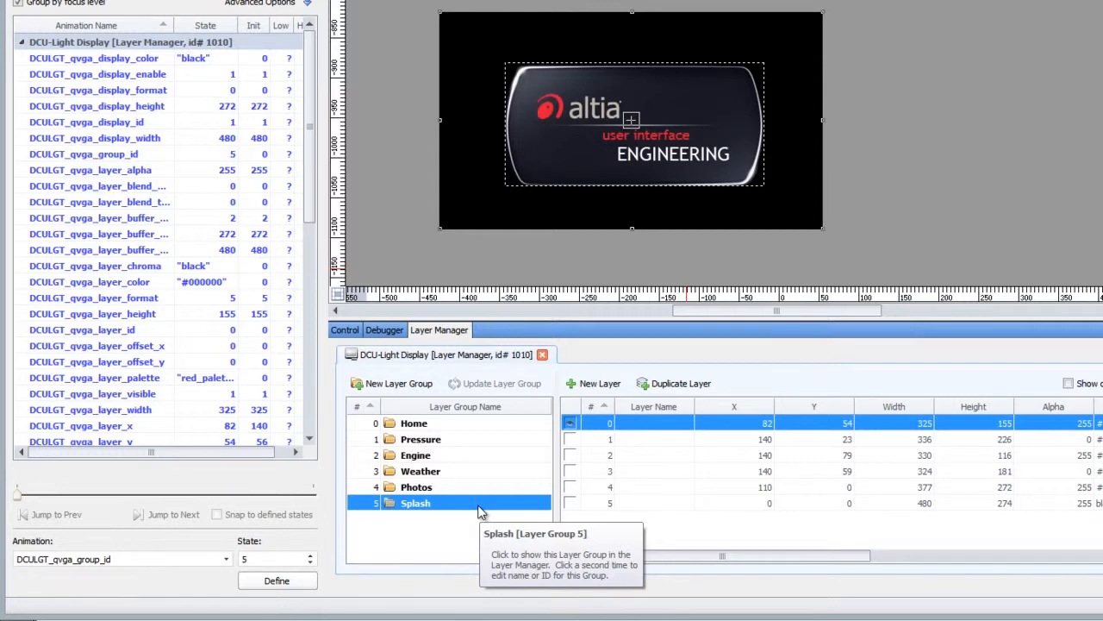
pyautogui.moveTo(869, 562)
pyautogui.mouseDown()
pyautogui.moveTo(1034, 562)
pyautogui.moveTo(862, 559)
pyautogui.mouseUp()
pyautogui.press('Up')
pyautogui.press('Up')
pyautogui.press('Up')
pyautogui.press('Up')
pyautogui.press('Up')
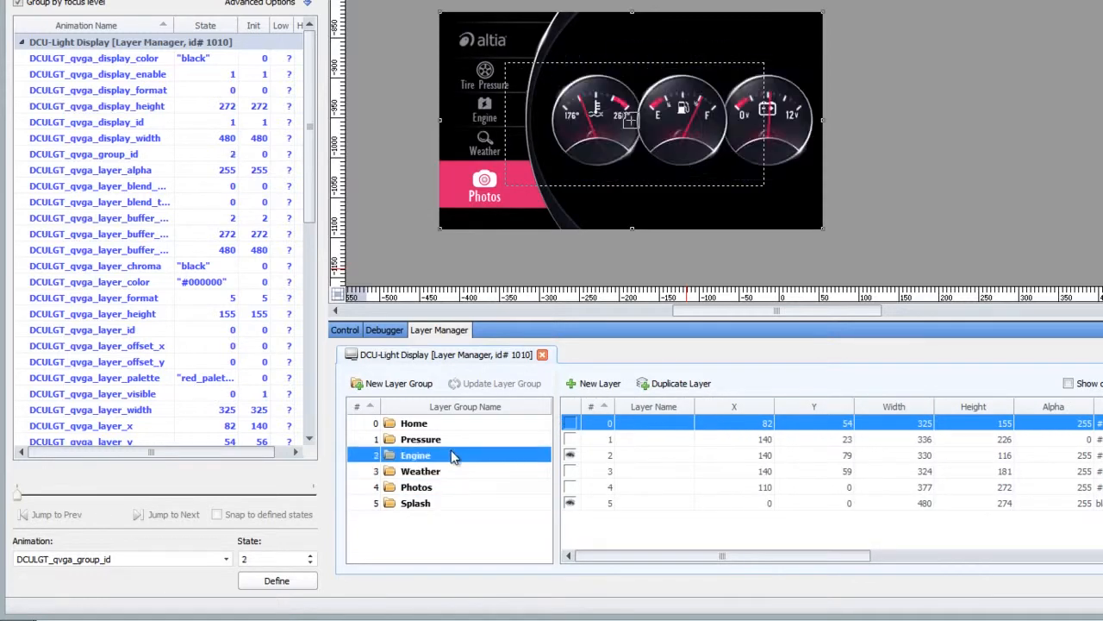
pyautogui.click(462, 446)
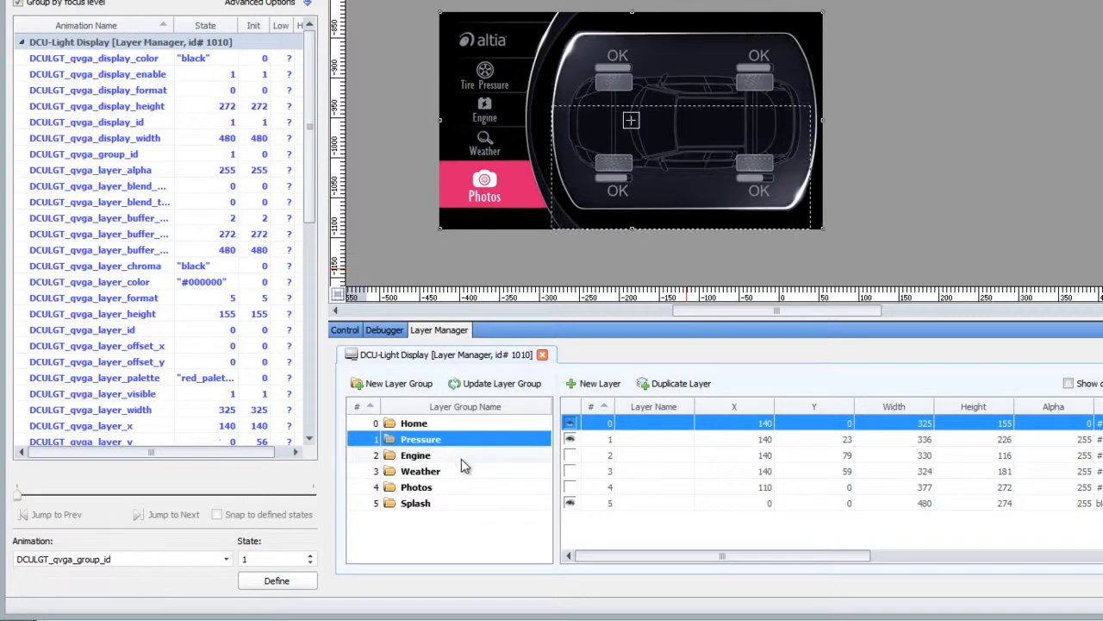
pyautogui.click(462, 458)
pyautogui.click(467, 476)
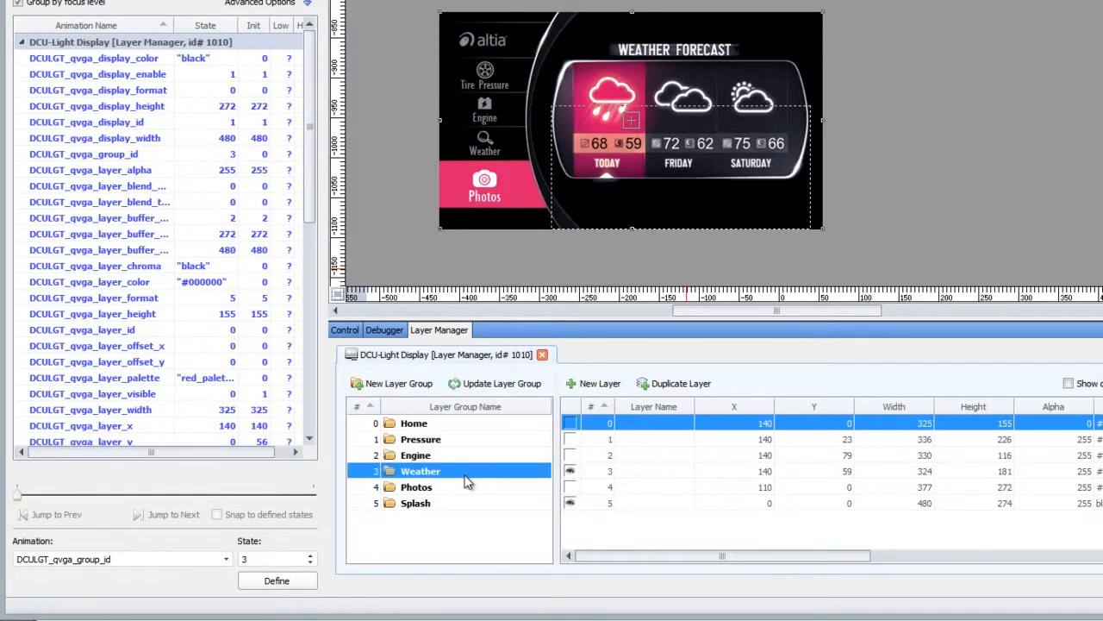